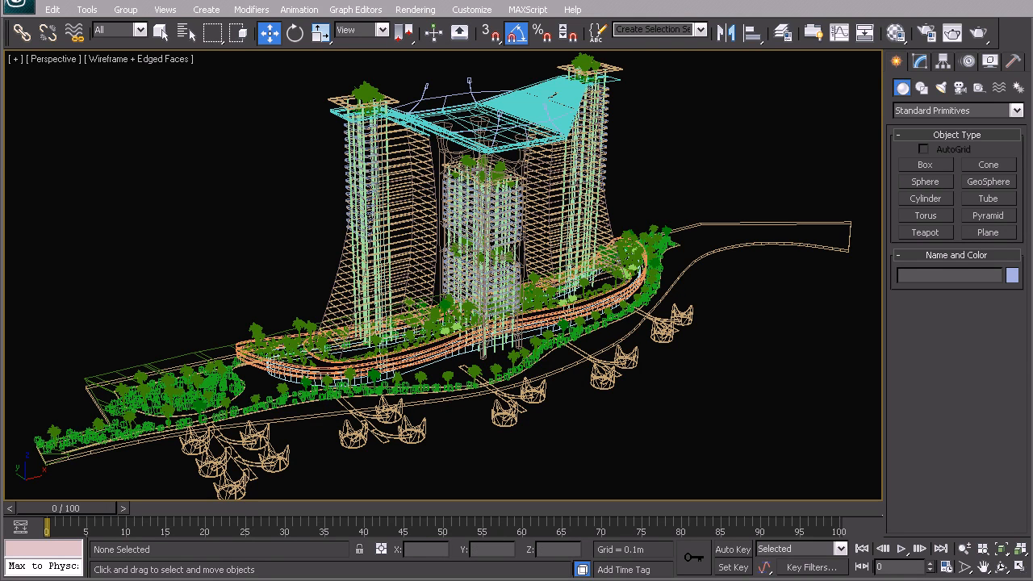
Step: Bring the Textures folder window over the scene and preview the Soccer-field_dif image full size
{"action": "left_click_drag", "start_coordinate": [1032, 64], "coordinate": [445, 63]}
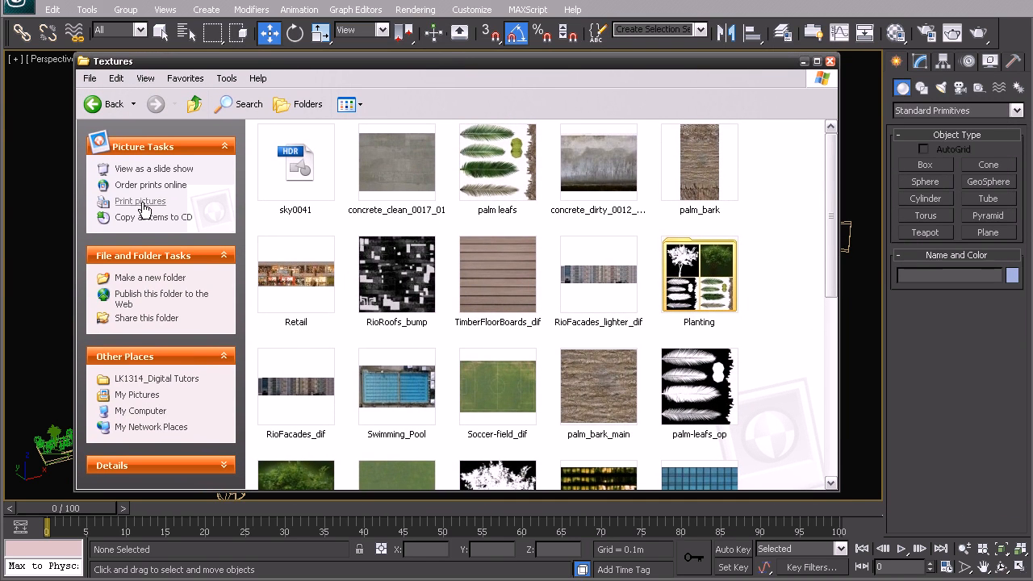
{"action": "left_click_drag", "start_coordinate": [830, 202], "coordinate": [830, 388]}
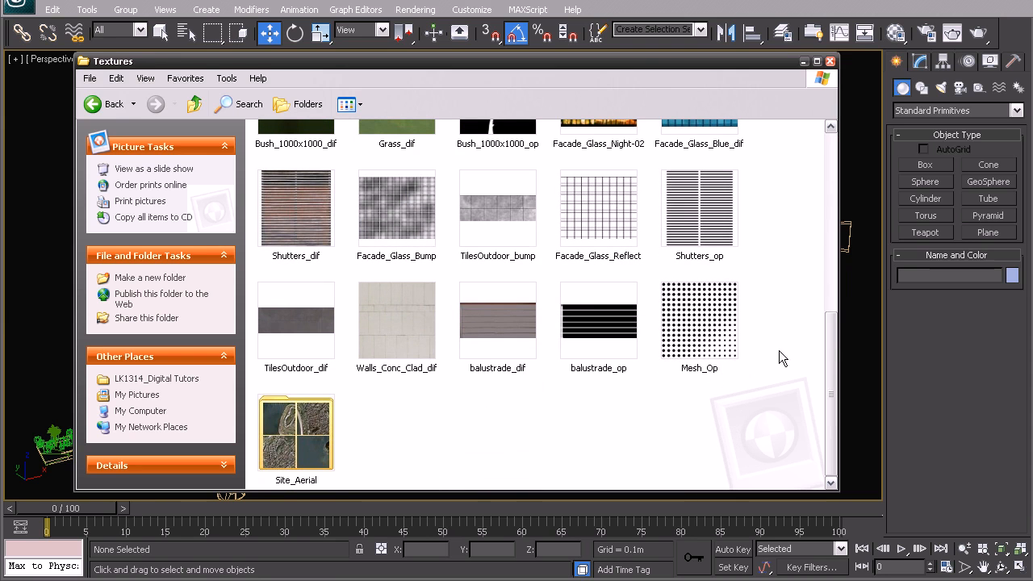
{"action": "left_click_drag", "start_coordinate": [829, 340], "coordinate": [776, 221]}
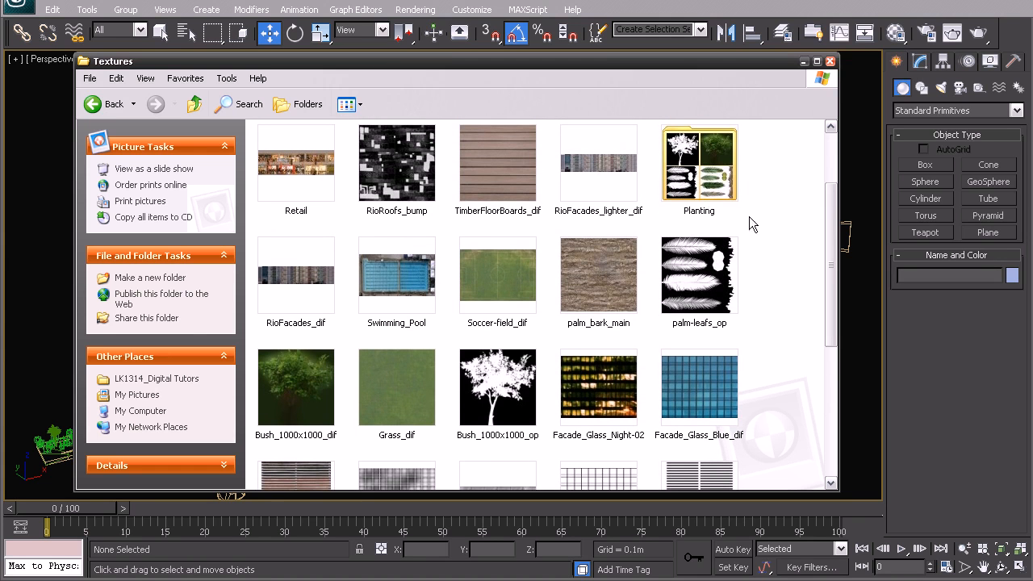
{"action": "left_click", "coordinate": [494, 283]}
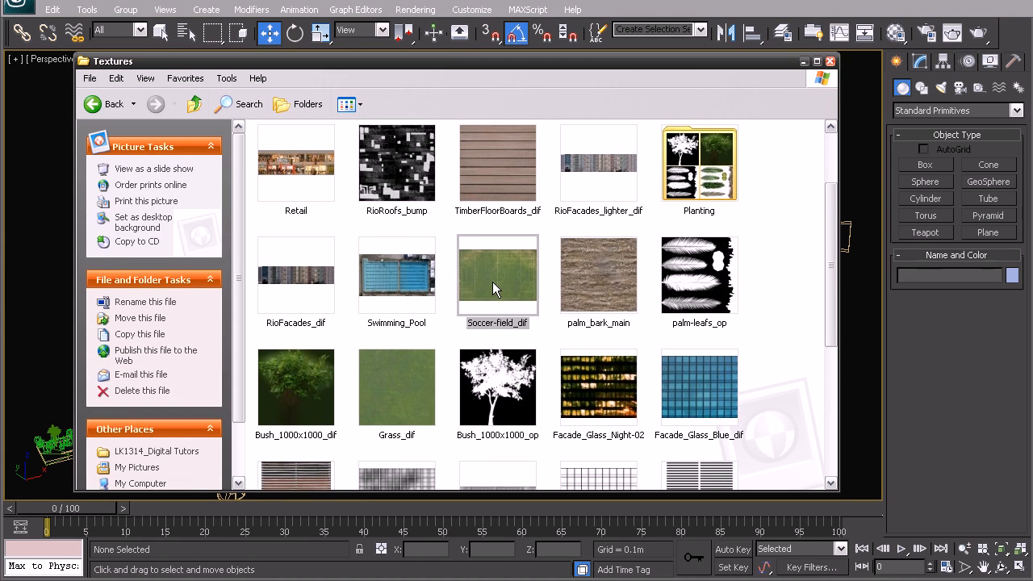
{"action": "double_click", "coordinate": [492, 282]}
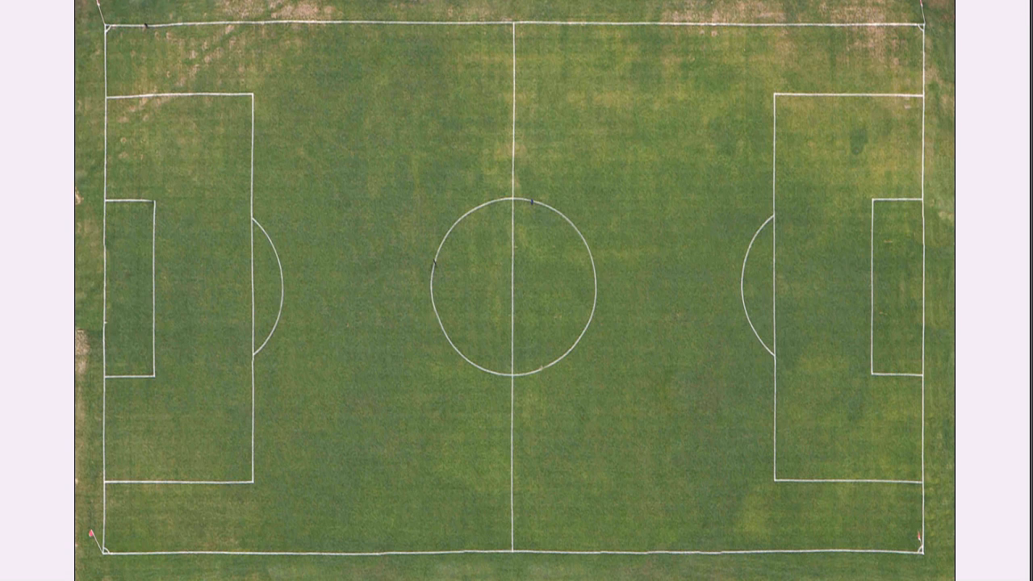
{"action": "left_click", "coordinate": [1019, 2]}
Step: Preview the Facade_Glass_Blue_dif texture and browse the other textures, including Facade_Glass_Reflect
{"action": "left_click_drag", "start_coordinate": [832, 235], "coordinate": [821, 290]}
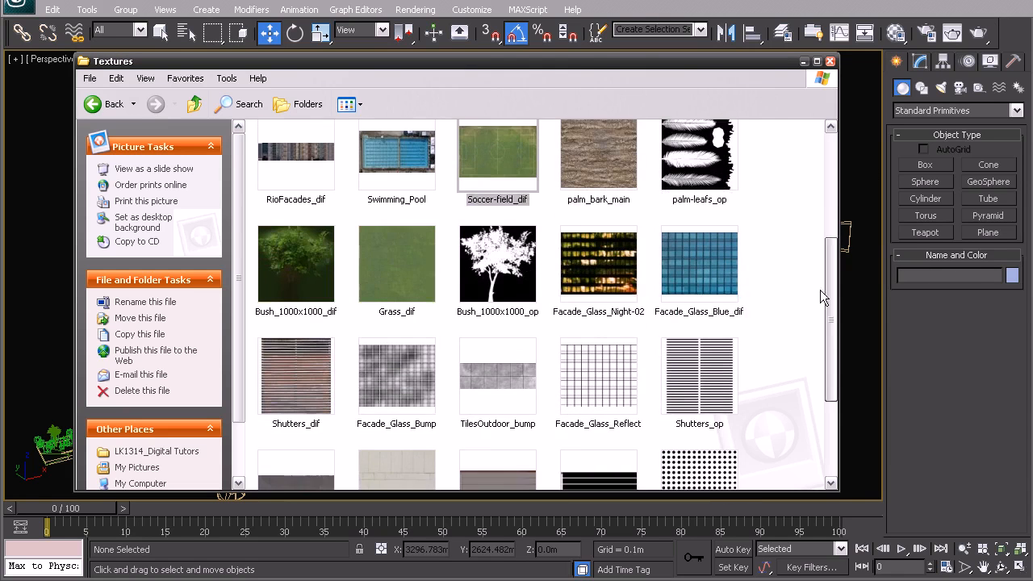
{"action": "double_click", "coordinate": [695, 241]}
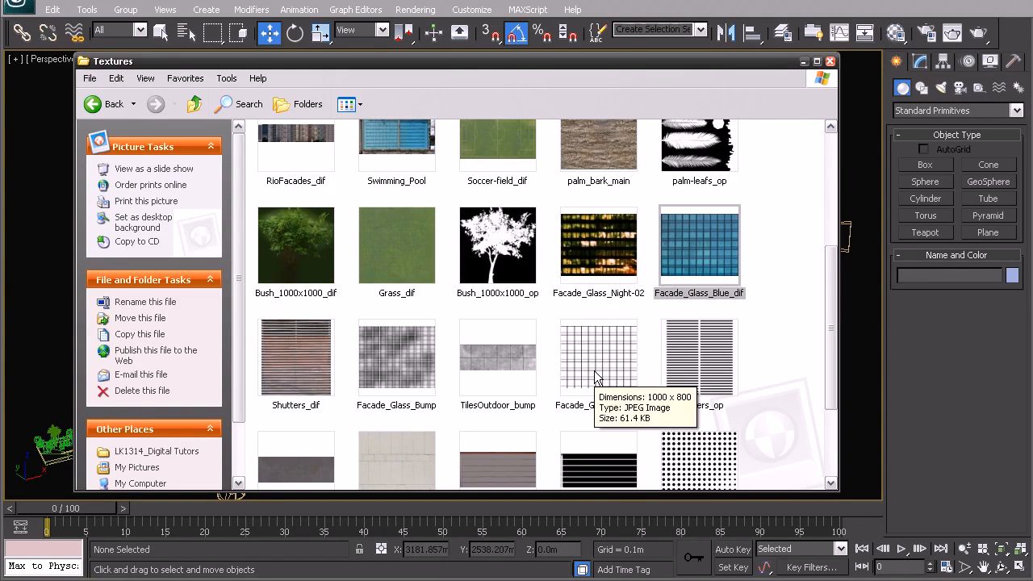
{"action": "left_click", "coordinate": [597, 377]}
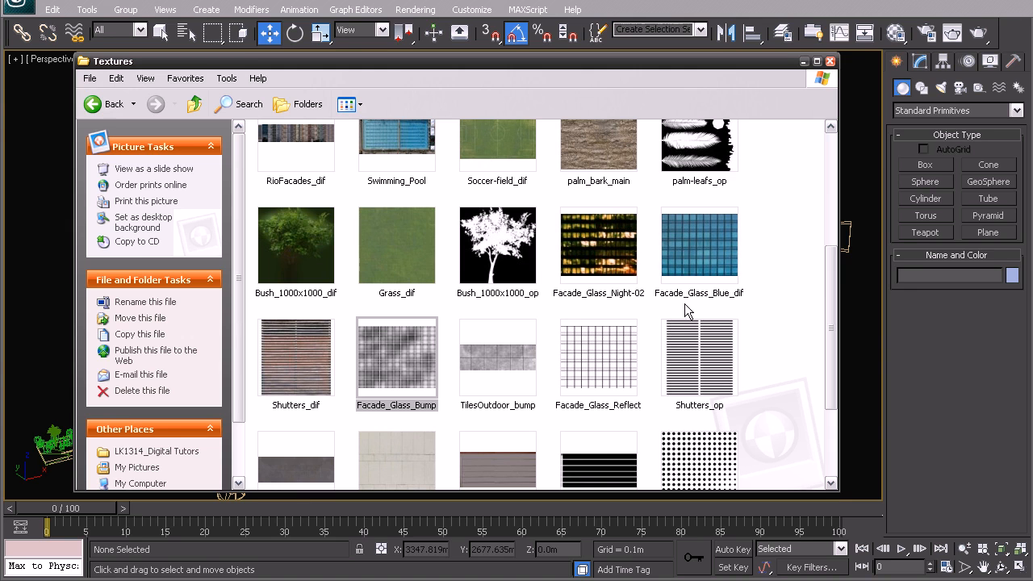
{"action": "left_click_drag", "start_coordinate": [831, 292], "coordinate": [839, 371]}
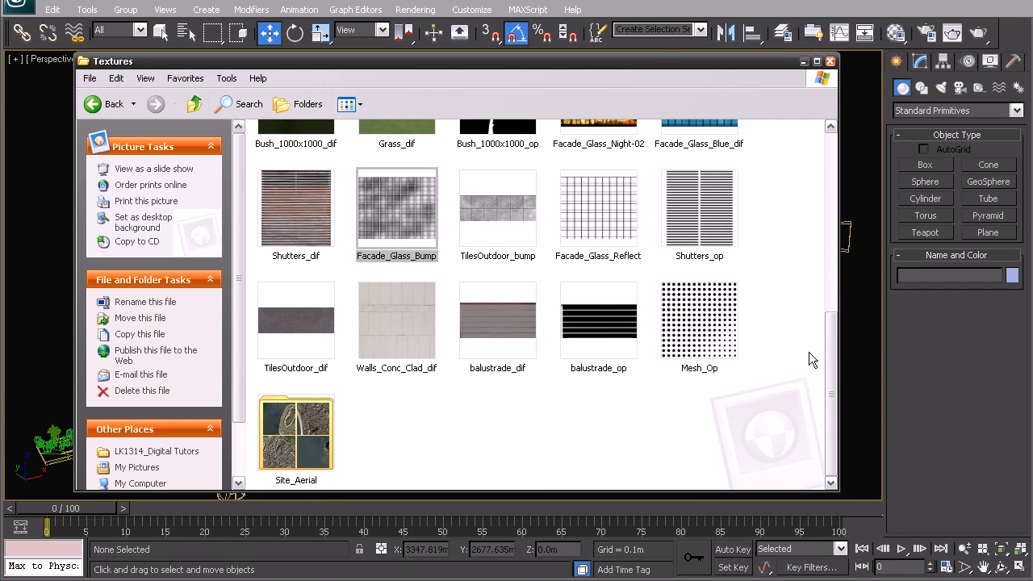
{"action": "scroll", "coordinate": [818, 323], "scroll_direction": "up", "scroll_amount": 3}
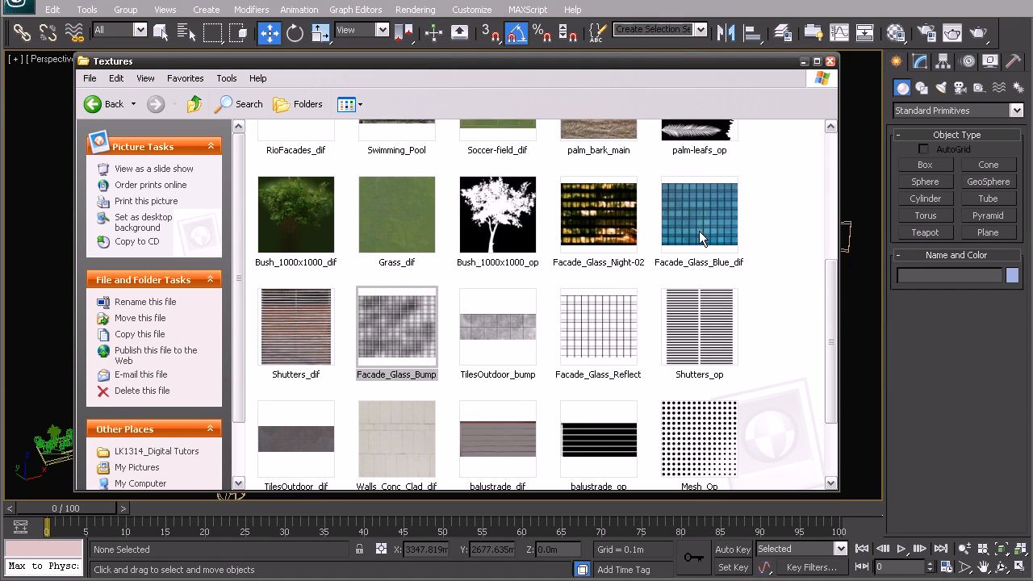
{"action": "mouse_move", "coordinate": [699, 231]}
{"action": "left_click_drag", "start_coordinate": [836, 296], "coordinate": [836, 347]}
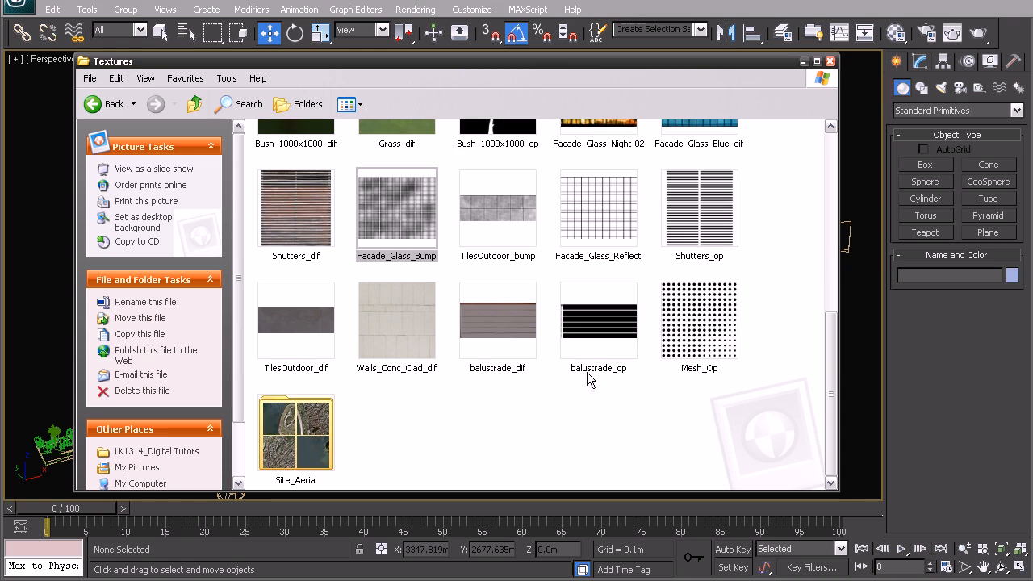
{"action": "mouse_move", "coordinate": [486, 308]}
{"action": "double_click", "coordinate": [511, 323]}
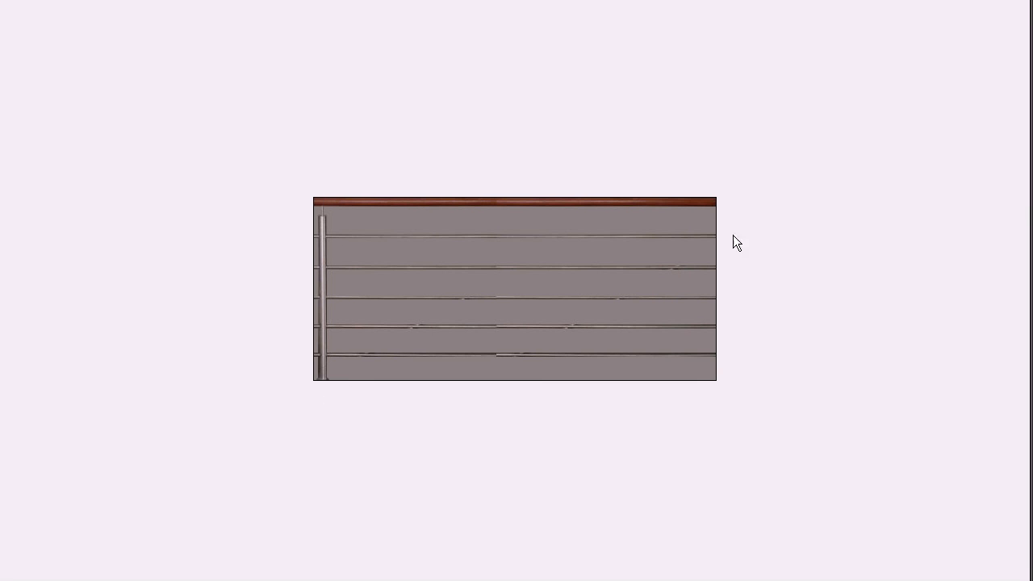
{"action": "left_click", "coordinate": [1023, 5]}
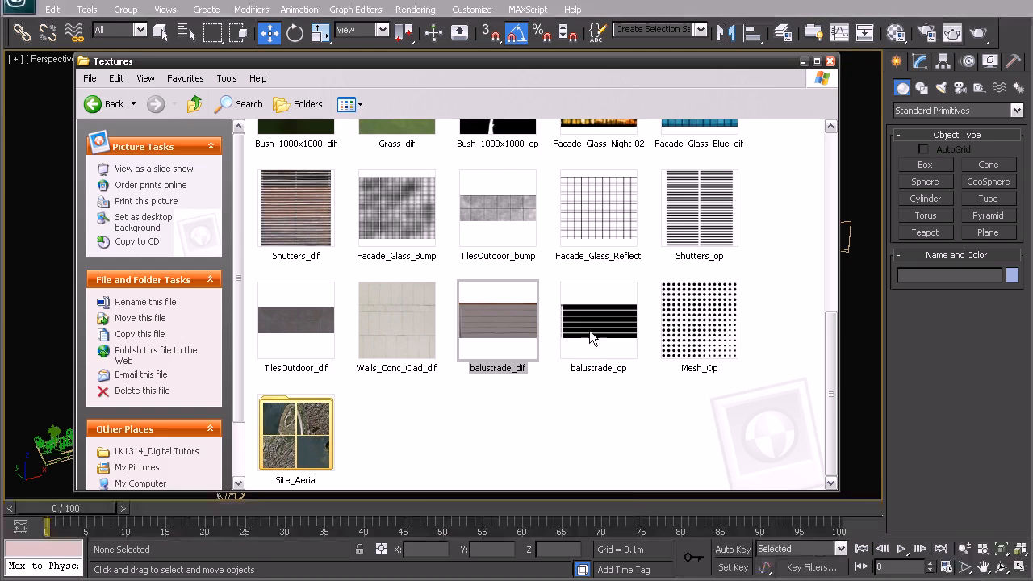
{"action": "double_click", "coordinate": [562, 345]}
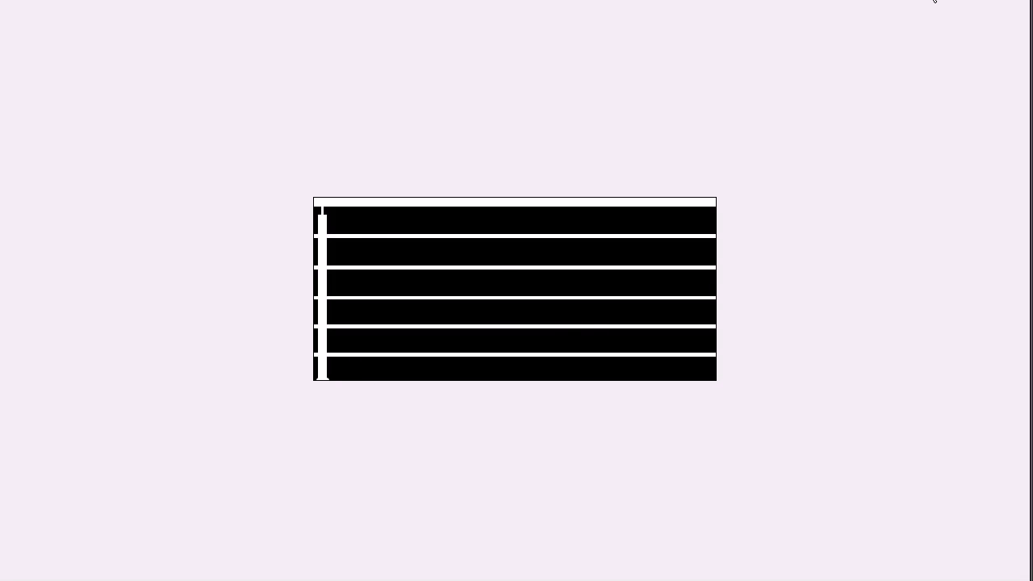
{"action": "left_click", "coordinate": [1010, 3]}
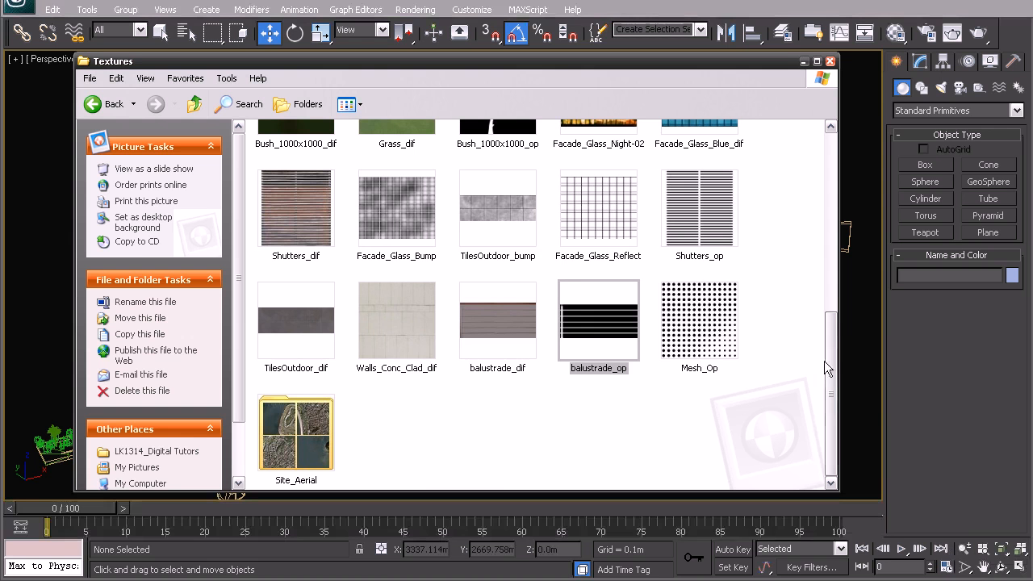
{"action": "scroll", "coordinate": [836, 343], "scroll_direction": "up", "scroll_amount": 2}
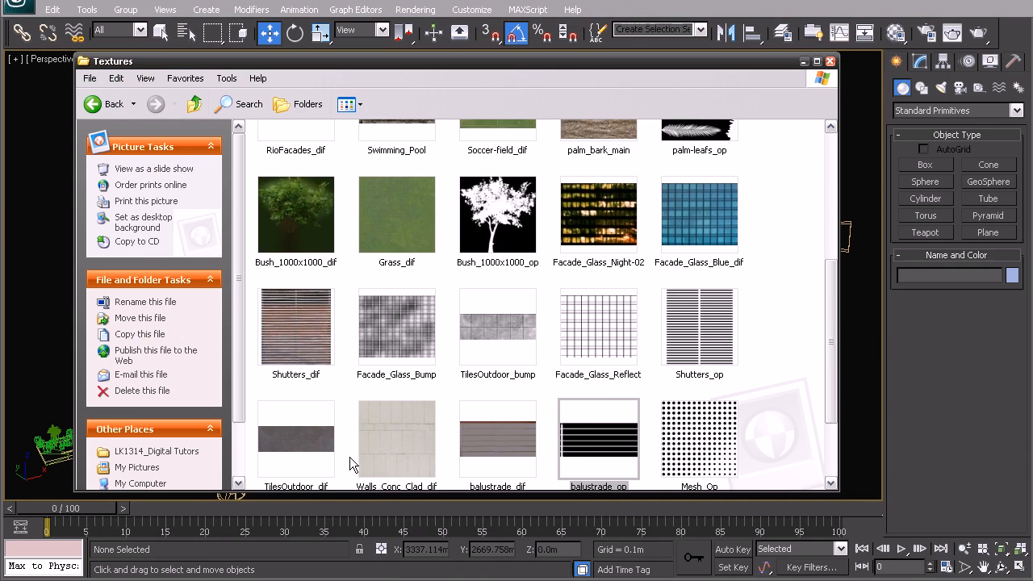
{"action": "left_click", "coordinate": [418, 456]}
{"action": "double_click", "coordinate": [403, 439]}
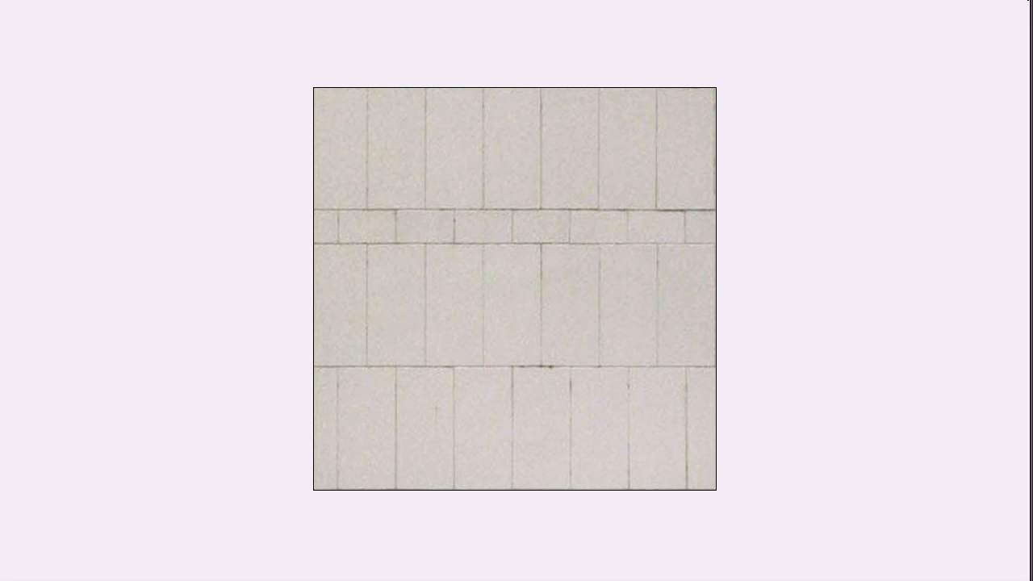
{"action": "left_click", "coordinate": [1024, 1]}
{"action": "left_click_drag", "start_coordinate": [831, 284], "coordinate": [832, 162]}
{"action": "left_click", "coordinate": [412, 385]}
{"action": "double_click", "coordinate": [410, 386]}
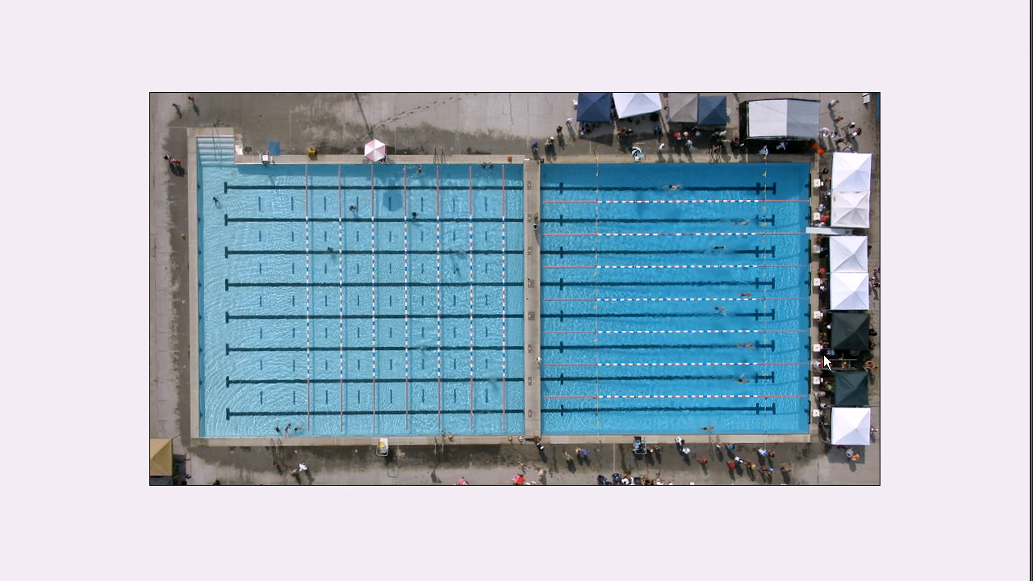
{"action": "left_click", "coordinate": [1007, 18]}
{"action": "left_click_drag", "start_coordinate": [831, 224], "coordinate": [825, 287]}
{"action": "left_click_drag", "start_coordinate": [782, 69], "coordinate": [786, 73]}
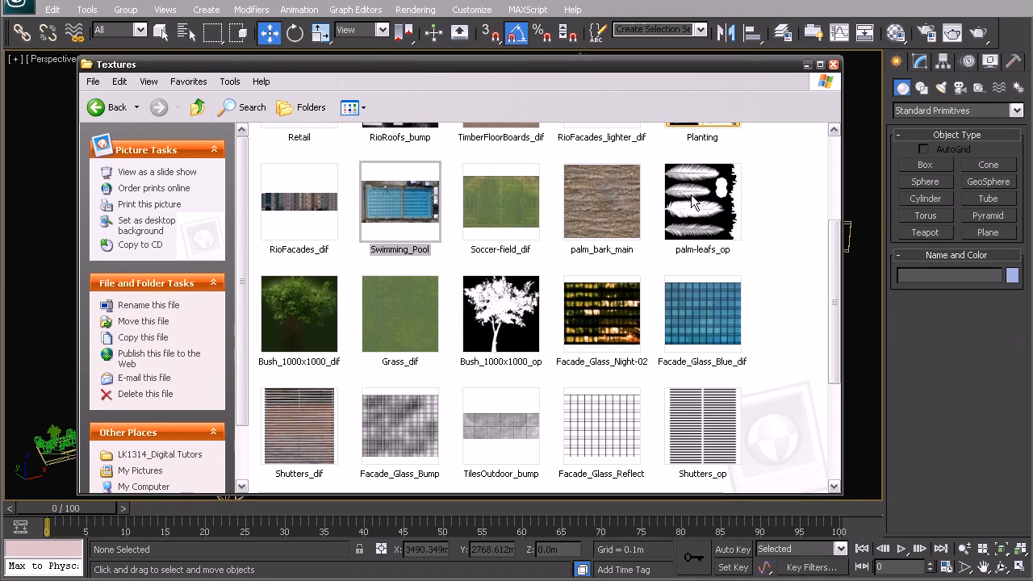
Step: Slide the Textures Explorer window off the right edge to reveal the 3ds Max scene
{"action": "left_click_drag", "start_coordinate": [764, 65], "coordinate": [1032, 64]}
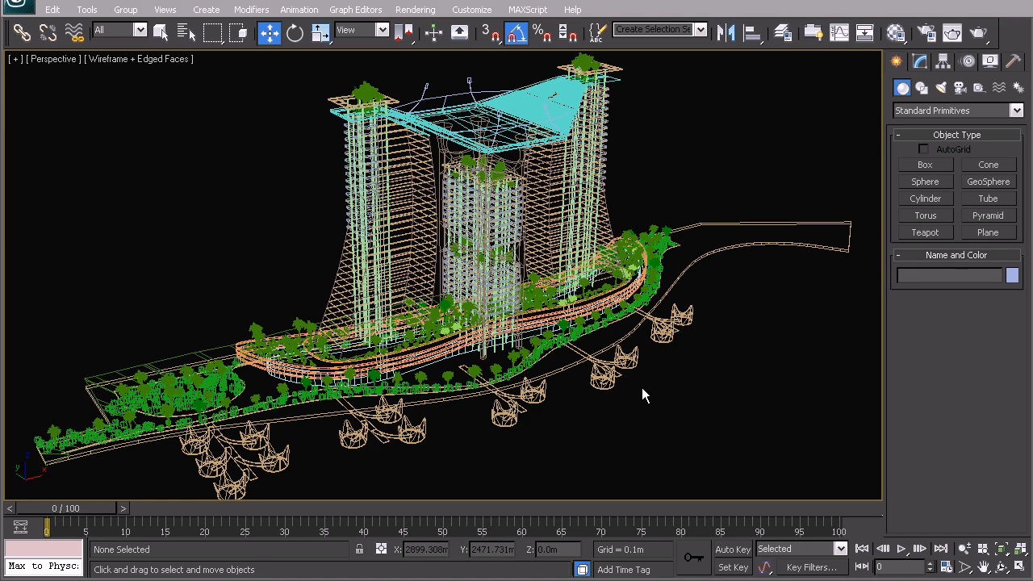
Step: Select the left tower's box mesh Box001 and isolate it in the viewport
{"action": "left_click", "coordinate": [336, 278]}
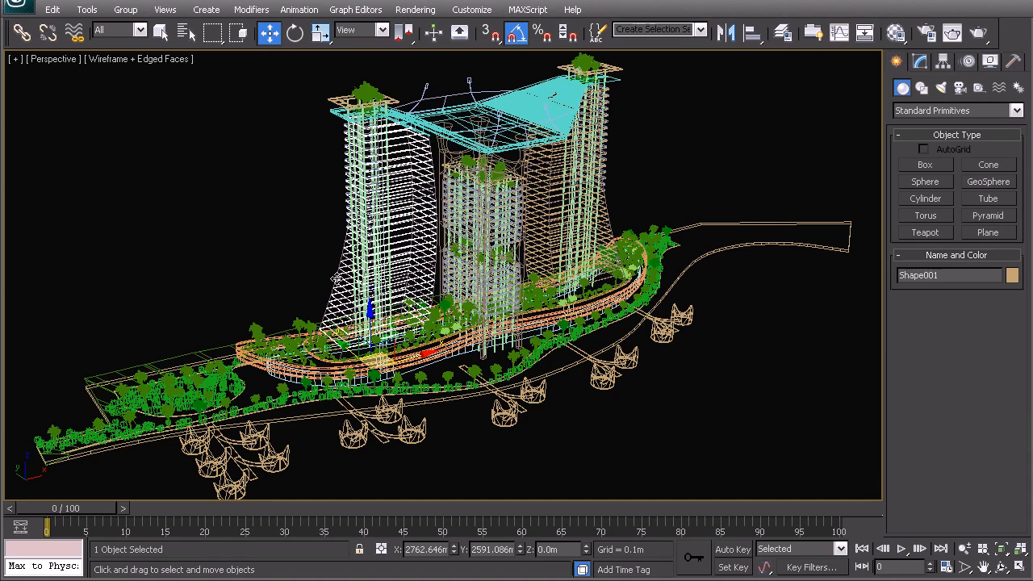
{"action": "left_click", "coordinate": [336, 278]}
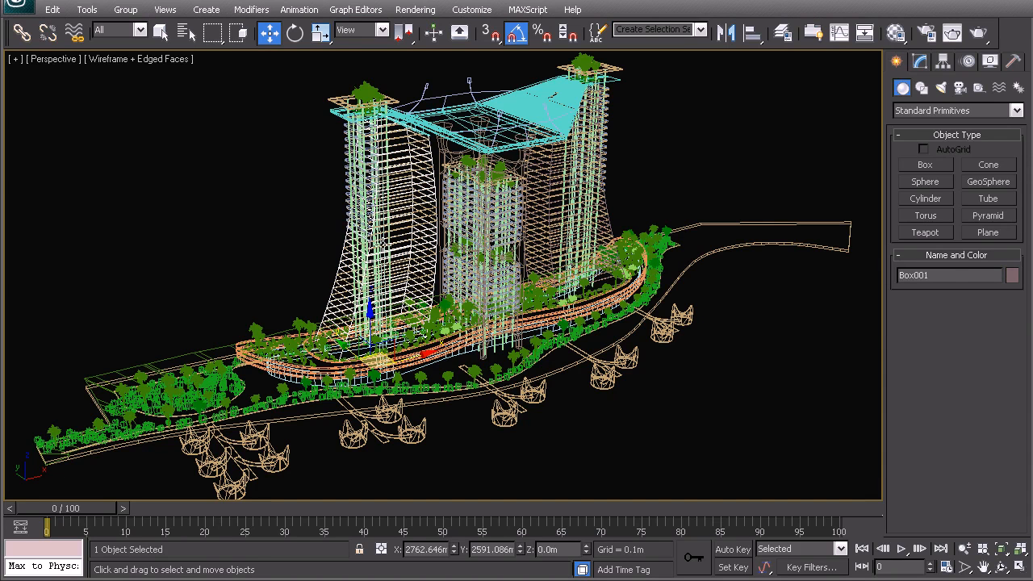
{"action": "right_click", "coordinate": [412, 259]}
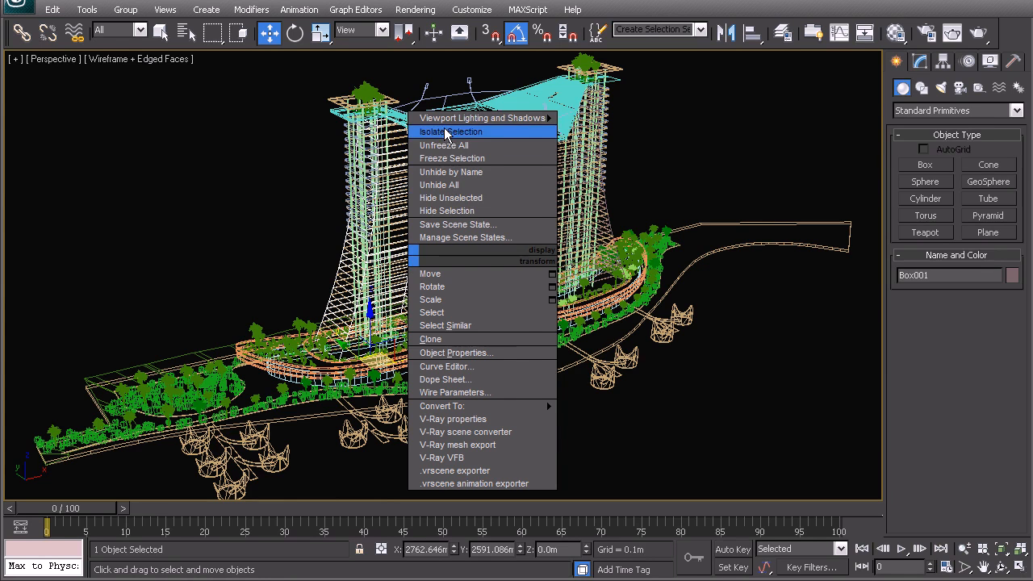
{"action": "left_click", "coordinate": [446, 132]}
{"action": "left_click", "coordinate": [373, 158]}
Step: Switch to shaded display, reselect the tower and bring up its modifier stack
{"action": "key", "text": "F3"}
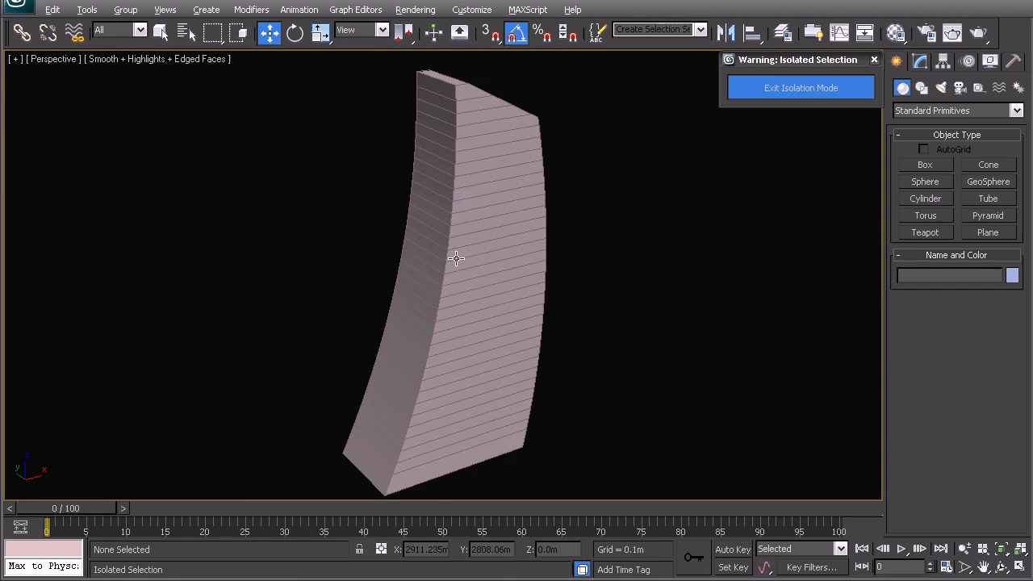
{"action": "mouse_move", "coordinate": [389, 258]}
{"action": "middle_mouse_down", "text": "alt"}
{"action": "mouse_move", "coordinate": [291, 261]}
{"action": "mouse_move", "coordinate": [295, 154]}
{"action": "mouse_move", "coordinate": [309, 129]}
{"action": "mouse_move", "coordinate": [385, 252]}
{"action": "middle_mouse_up", "text": "alt"}
{"action": "left_click", "coordinate": [450, 215]}
{"action": "middle_click_drag", "start_coordinate": [450, 215], "coordinate": [619, 180], "text": "alt"}
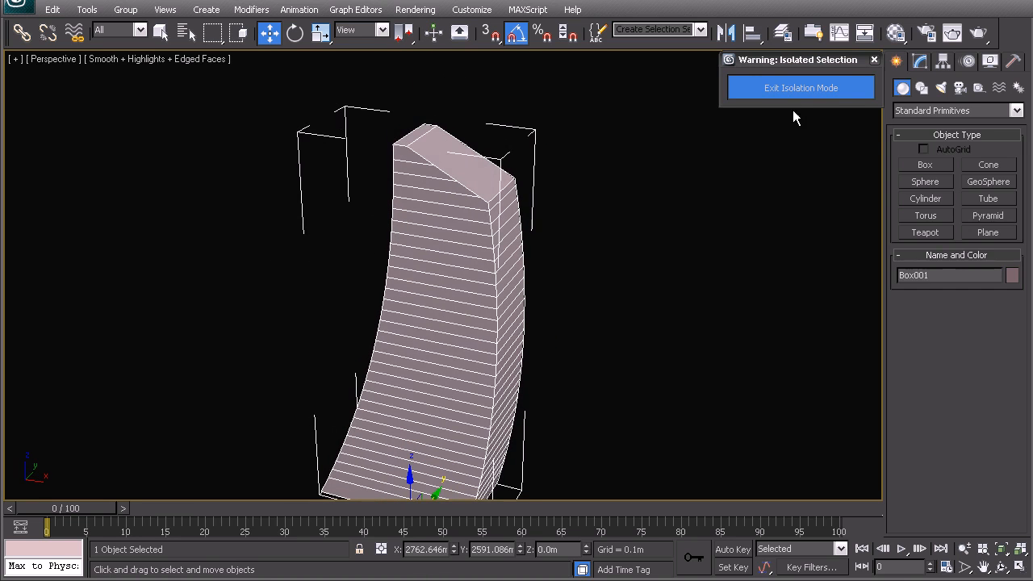
{"action": "left_click", "coordinate": [921, 62]}
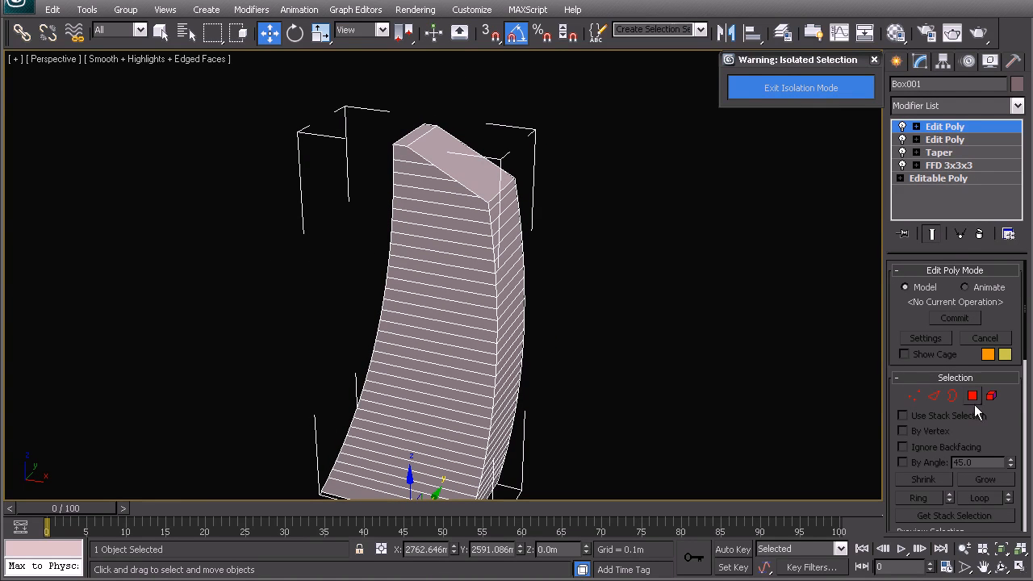
Step: Delete the tower's top and bottom polygons to open both ends
{"action": "left_click", "coordinate": [973, 396]}
{"action": "left_click", "coordinate": [414, 147]}
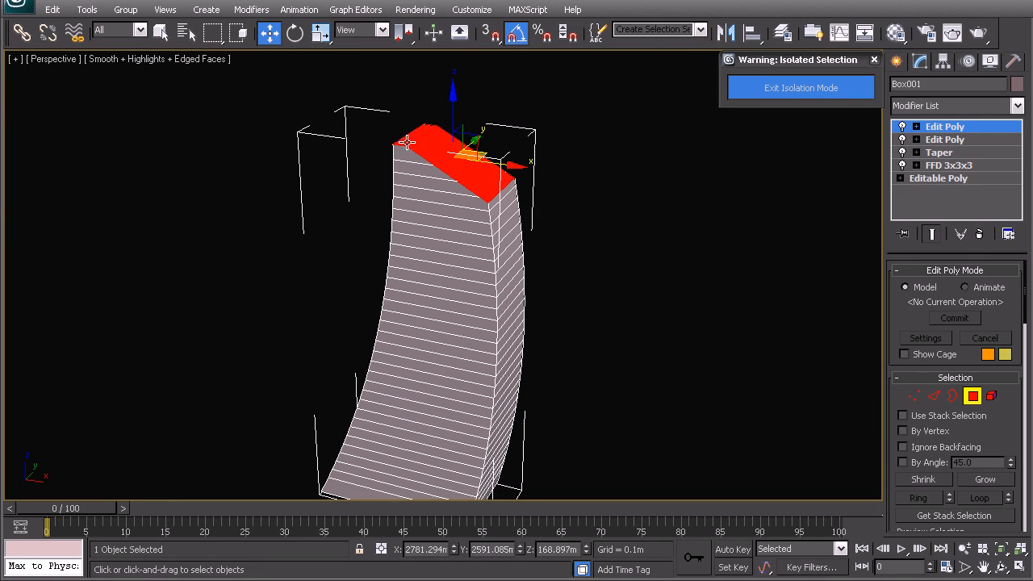
{"action": "key", "text": "Delete"}
{"action": "middle_click_drag", "start_coordinate": [472, 381], "coordinate": [404, 239]}
{"action": "left_click", "coordinate": [395, 426]}
{"action": "key", "text": "Delete"}
{"action": "middle_click_drag", "start_coordinate": [395, 420], "coordinate": [395, 270], "text": "alt"}
{"action": "right_click", "coordinate": [439, 281]}
{"action": "left_click", "coordinate": [416, 262]}
{"action": "middle_click_drag", "start_coordinate": [415, 284], "coordinate": [438, 279], "text": "alt"}
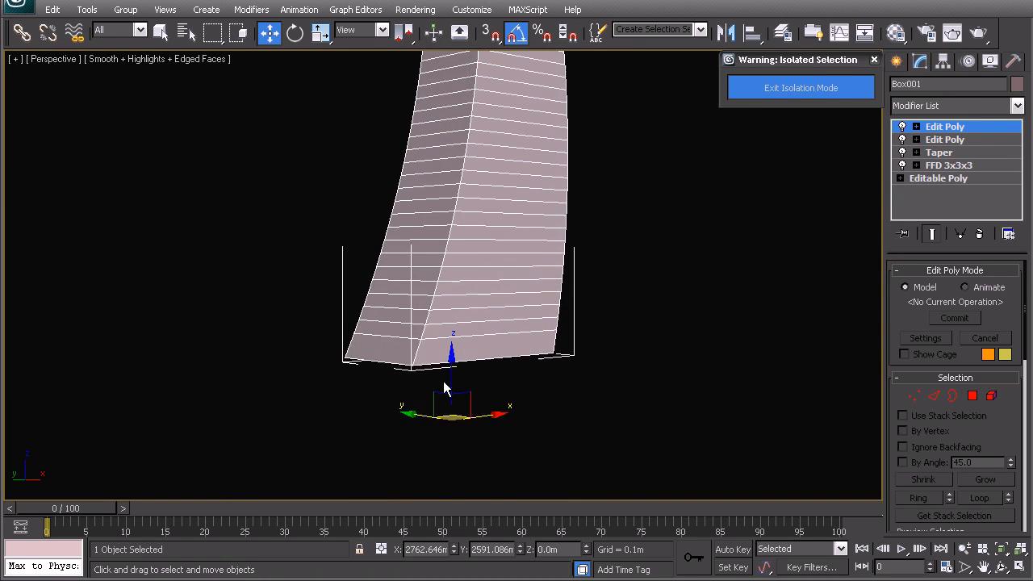
{"action": "scroll", "coordinate": [439, 279], "scroll_direction": "up", "scroll_amount": 2}
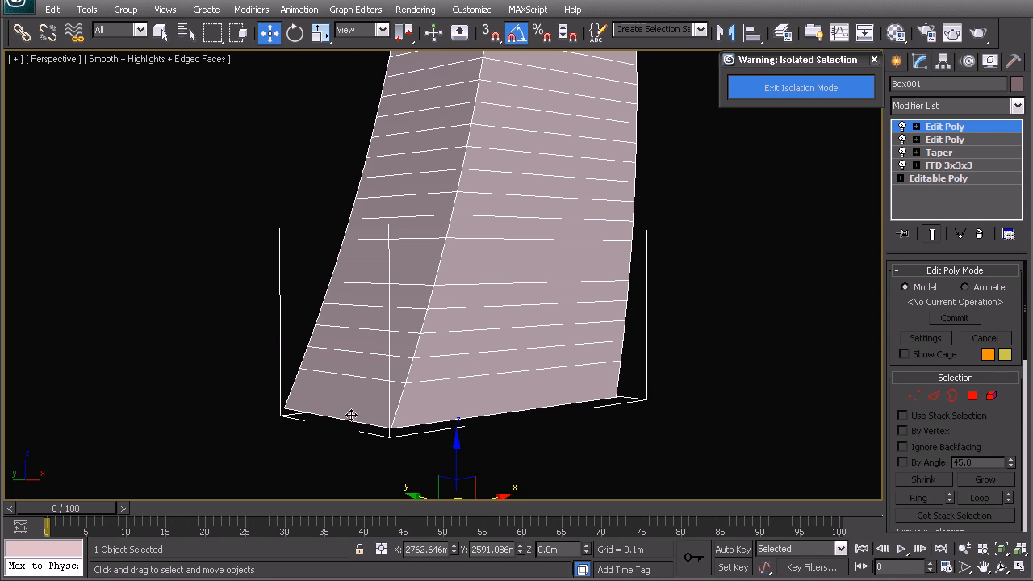
Step: Select the four base polygons, detach them, and return to top-level with nothing selected
{"action": "left_click", "coordinate": [973, 396]}
{"action": "middle_click_drag", "start_coordinate": [692, 369], "coordinate": [418, 334], "text": "alt"}
{"action": "left_click_drag", "start_coordinate": [563, 462], "coordinate": [108, 369]}
{"action": "middle_click_drag", "start_coordinate": [459, 367], "coordinate": [377, 344], "text": "alt"}
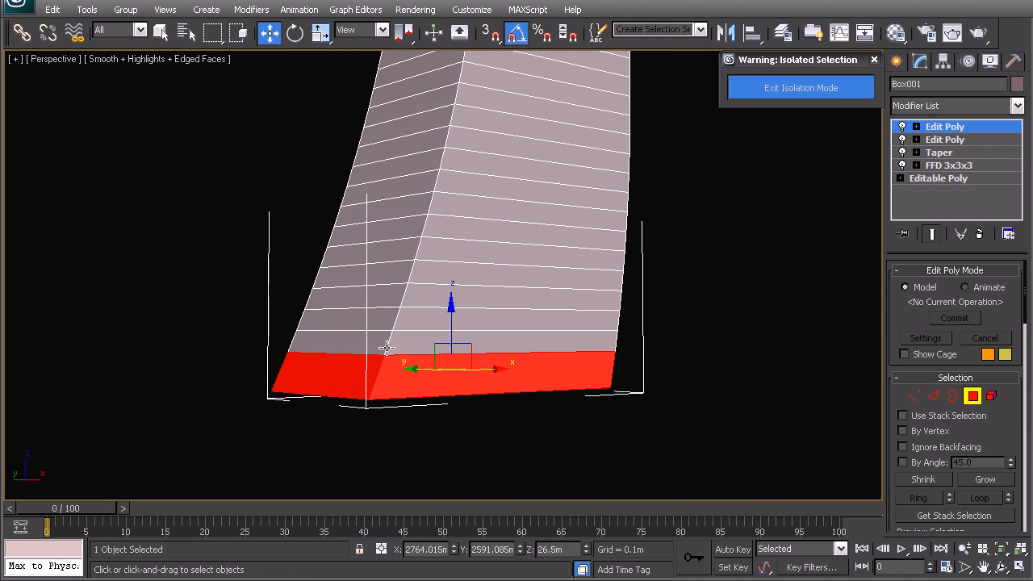
{"action": "scroll", "coordinate": [1026, 321], "scroll_direction": "down", "scroll_amount": 3}
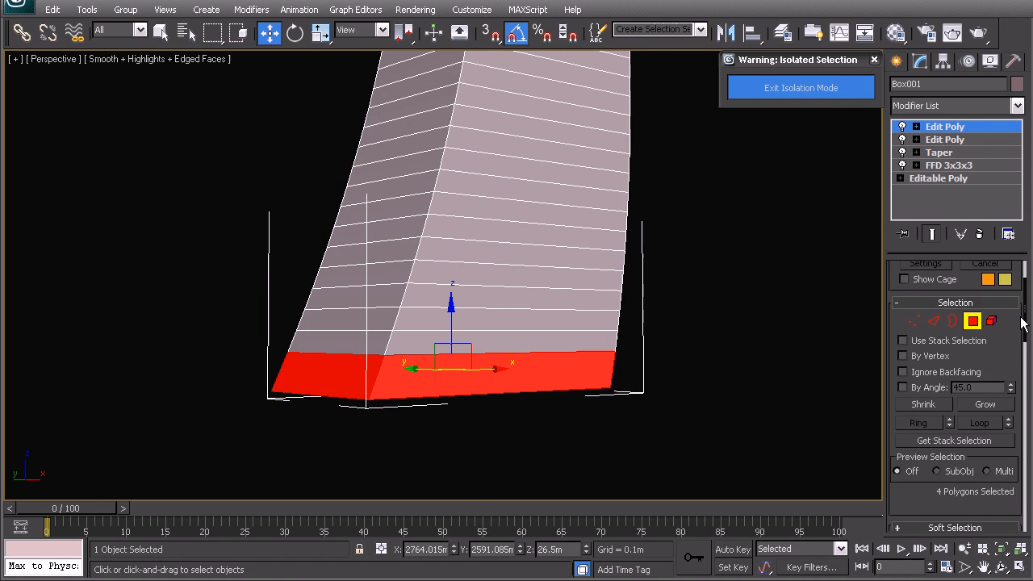
{"action": "left_click_drag", "start_coordinate": [1025, 325], "coordinate": [1022, 428]}
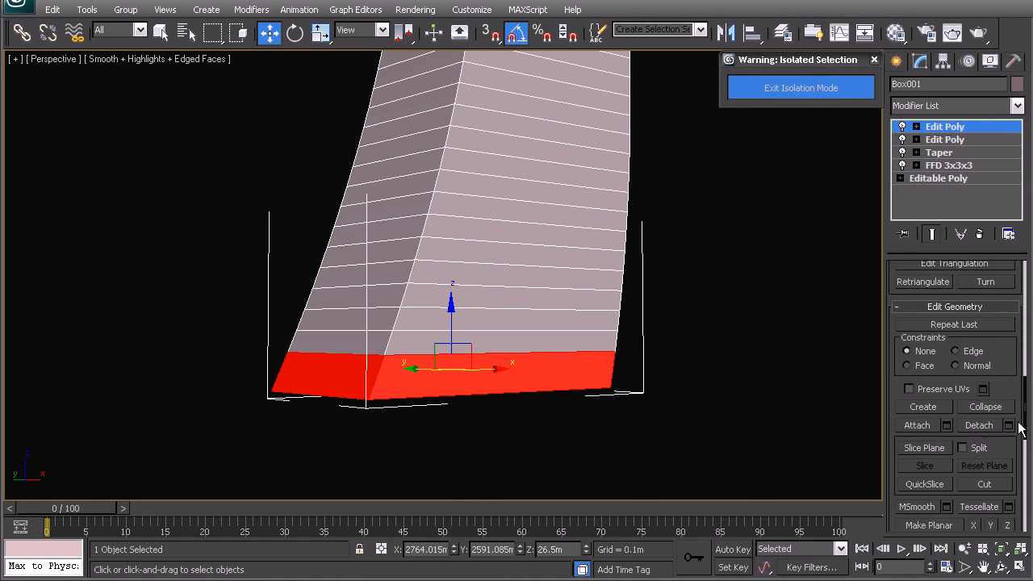
{"action": "left_click", "coordinate": [985, 431]}
{"action": "right_click", "coordinate": [602, 352]}
{"action": "left_click", "coordinate": [576, 333]}
{"action": "left_click", "coordinate": [654, 327]}
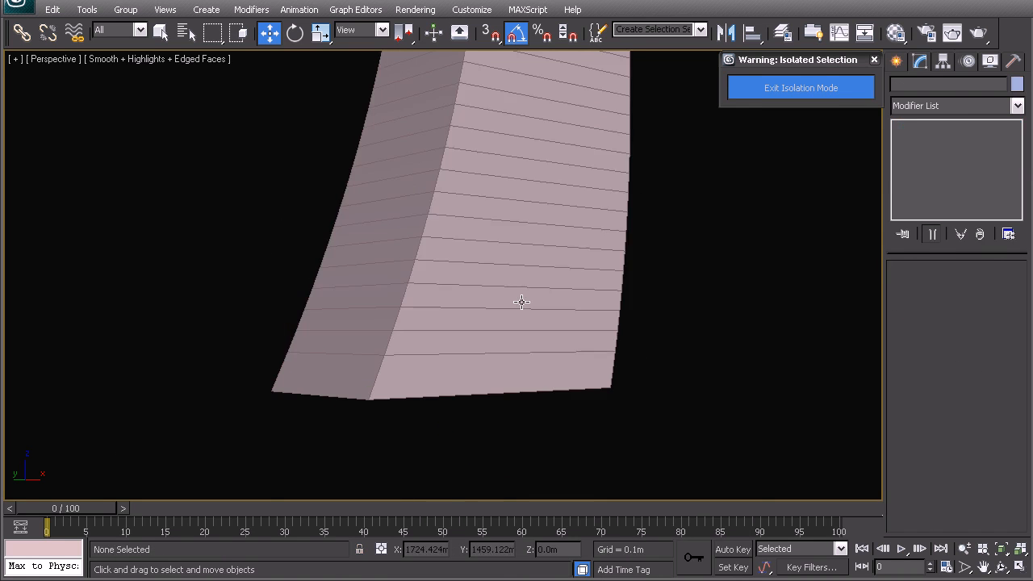
{"action": "left_click", "coordinate": [502, 317]}
{"action": "middle_click_drag", "start_coordinate": [516, 261], "coordinate": [494, 403]}
{"action": "scroll", "coordinate": [549, 369], "scroll_direction": "down", "scroll_amount": 3}
{"action": "middle_click_drag", "start_coordinate": [537, 305], "coordinate": [523, 365], "text": "alt"}
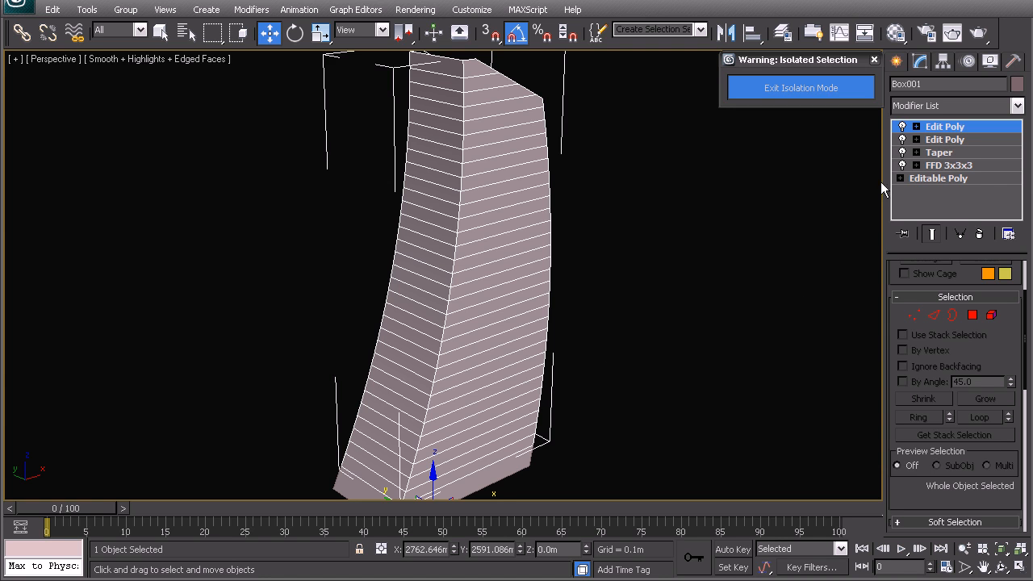
{"action": "middle_click_drag", "start_coordinate": [510, 369], "coordinate": [729, 370], "text": "alt"}
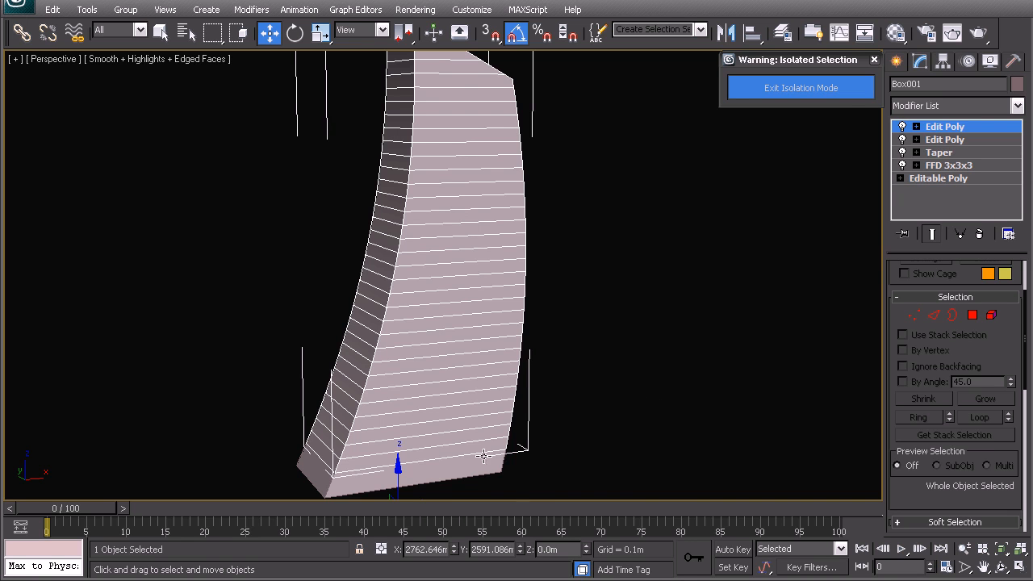
{"action": "scroll", "coordinate": [371, 355], "scroll_direction": "up", "scroll_amount": 5}
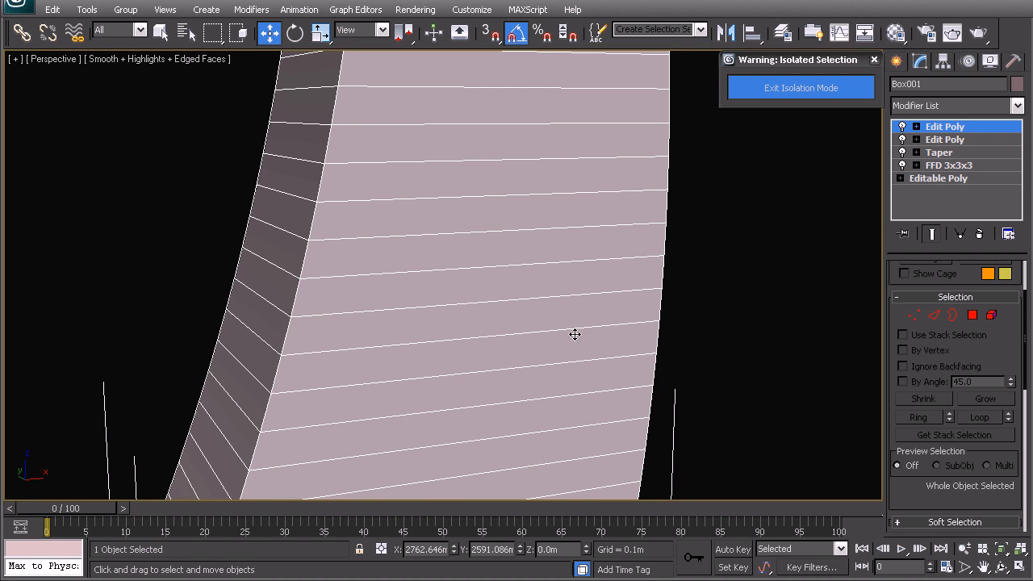
{"action": "scroll", "coordinate": [528, 342], "scroll_direction": "down", "scroll_amount": 10}
{"action": "middle_click_drag", "start_coordinate": [505, 269], "coordinate": [357, 134], "text": "alt"}
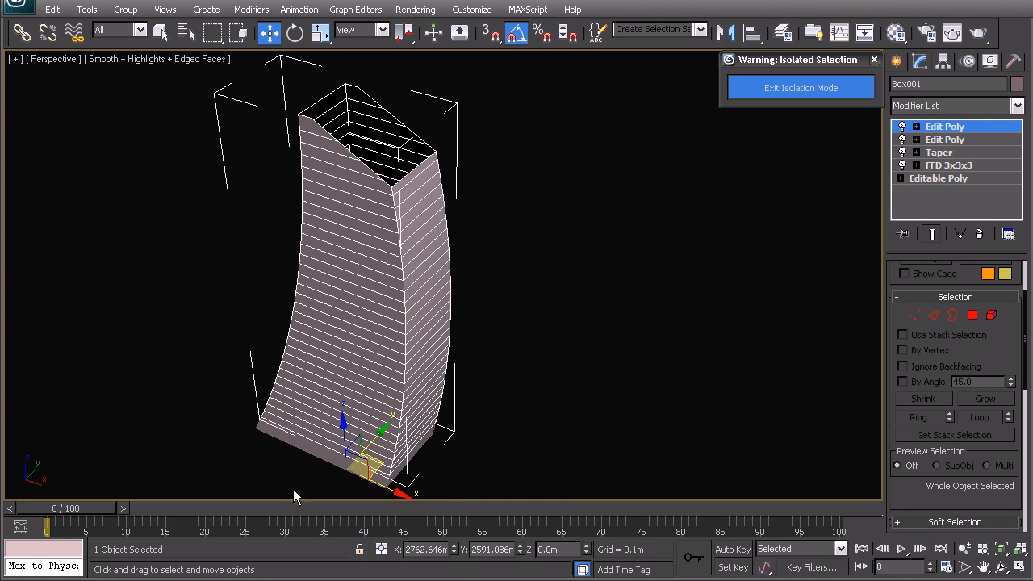
{"action": "middle_click_drag", "start_coordinate": [334, 342], "coordinate": [478, 319], "text": "alt"}
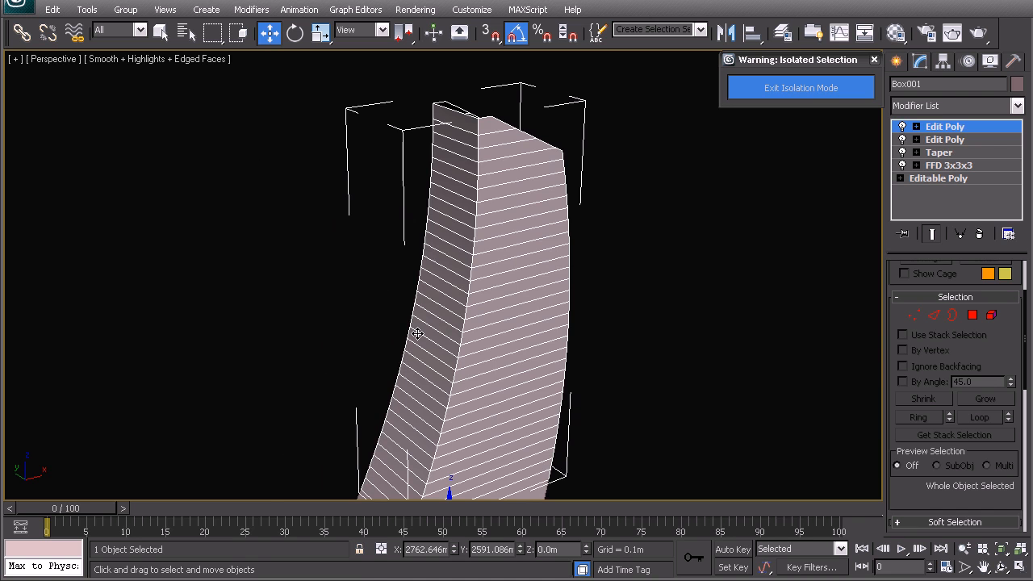
{"action": "middle_click_drag", "start_coordinate": [417, 333], "coordinate": [437, 185], "text": "alt"}
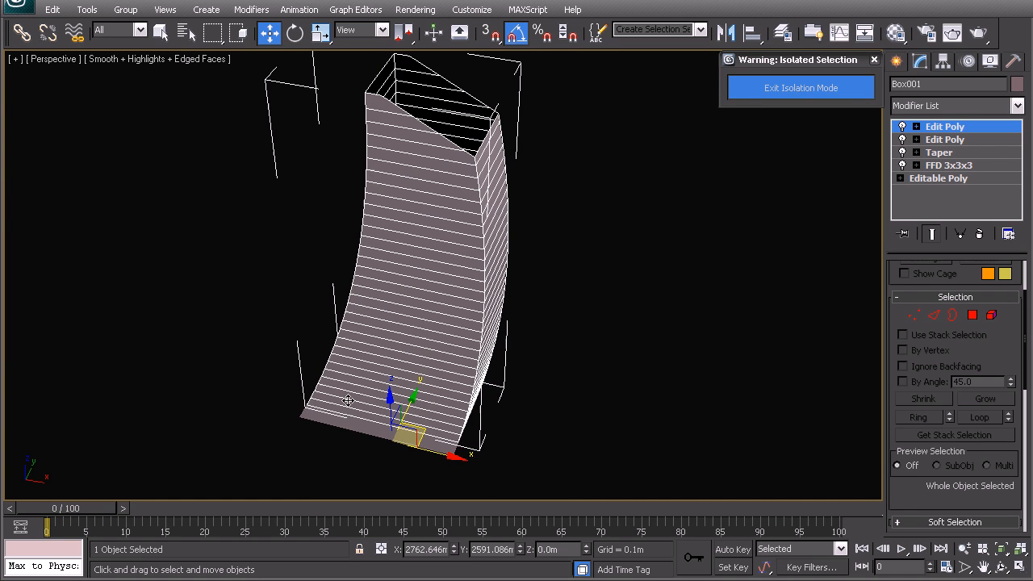
{"action": "middle_click_drag", "start_coordinate": [432, 346], "coordinate": [461, 352]}
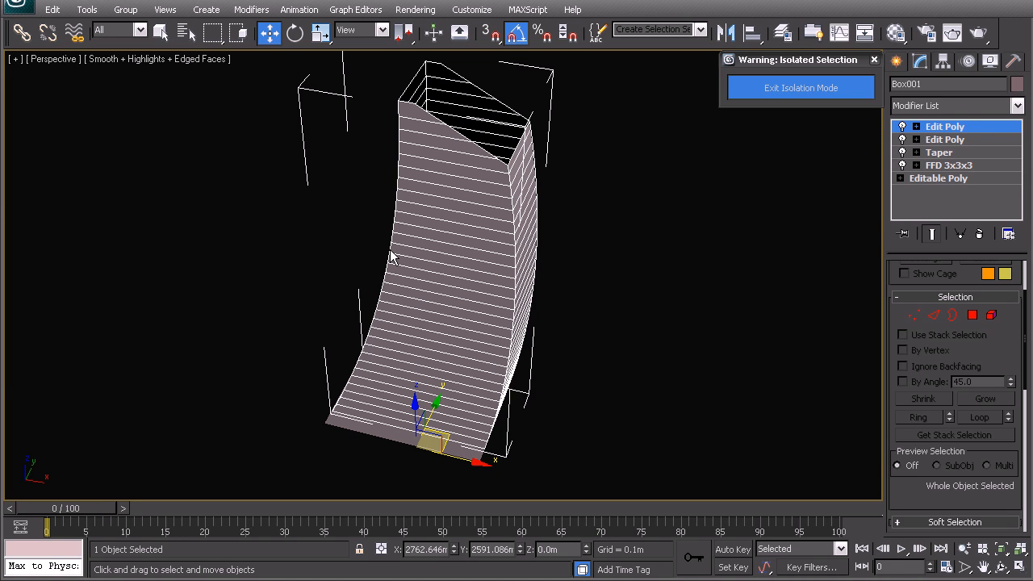
{"action": "key", "text": "ctrl+v"}
Step: Paste the tower as an independent copy and create a new layer named 03_Curtains
{"action": "left_click", "coordinate": [465, 244]}
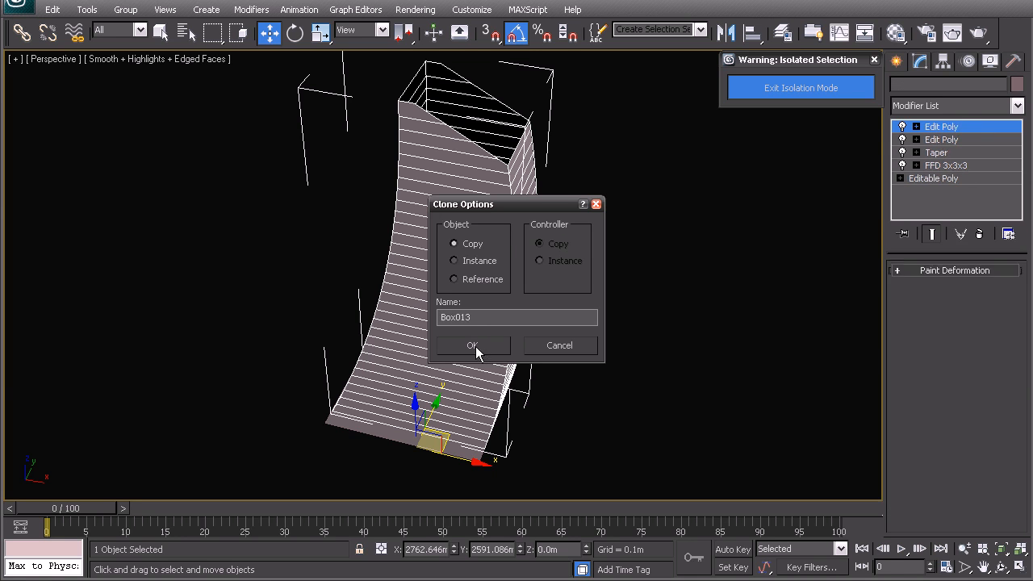
{"action": "left_click", "coordinate": [476, 344]}
{"action": "left_click", "coordinate": [782, 32]}
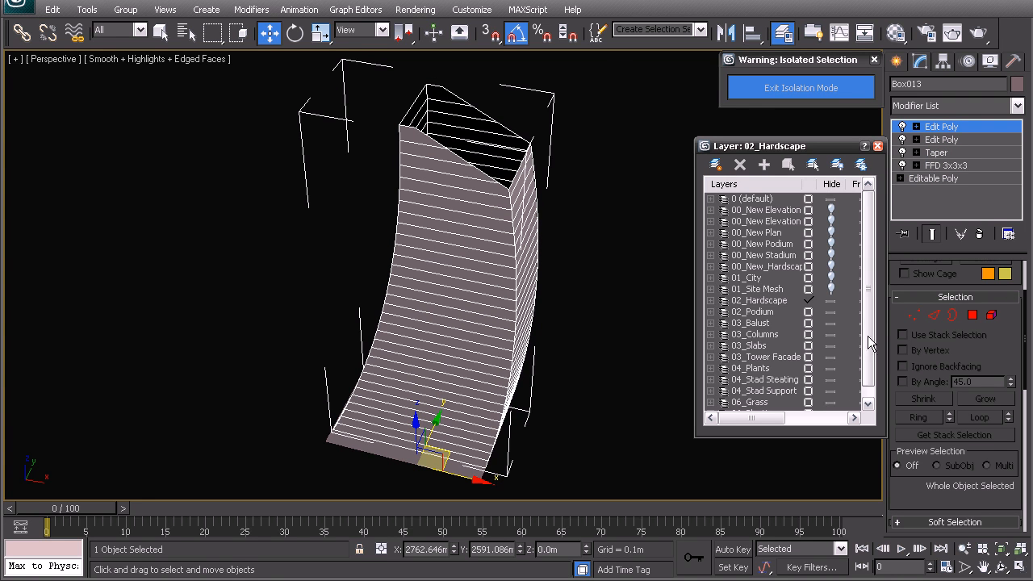
{"action": "scroll", "coordinate": [870, 314], "scroll_direction": "down", "scroll_amount": 1}
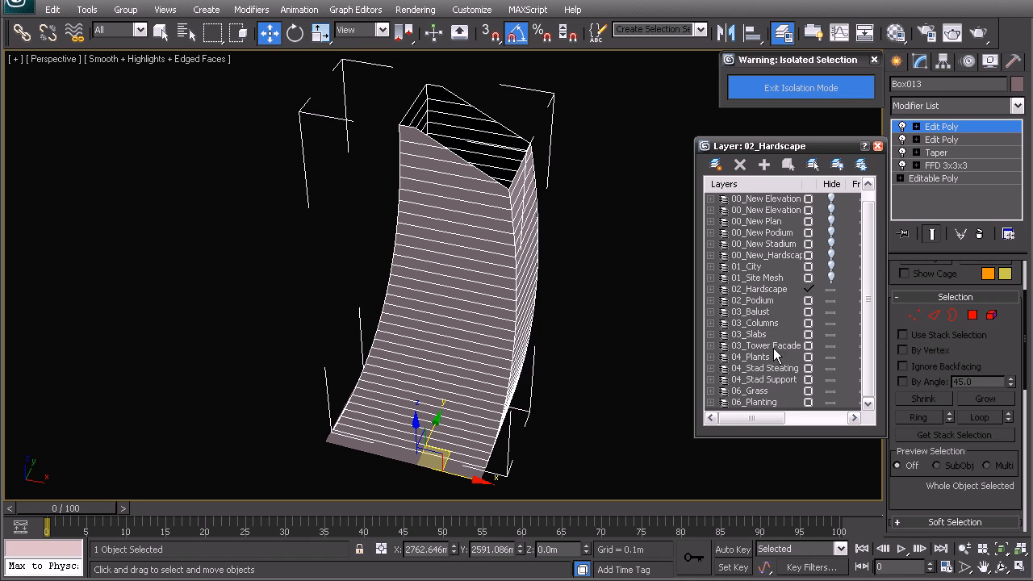
{"action": "left_click", "coordinate": [716, 164]}
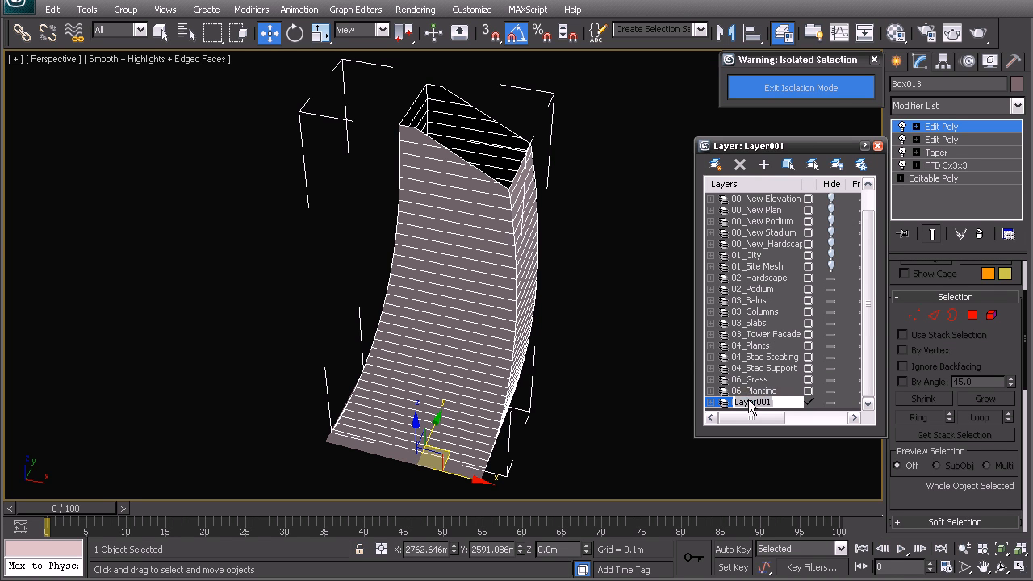
{"action": "type", "text": "03_Curtains"}
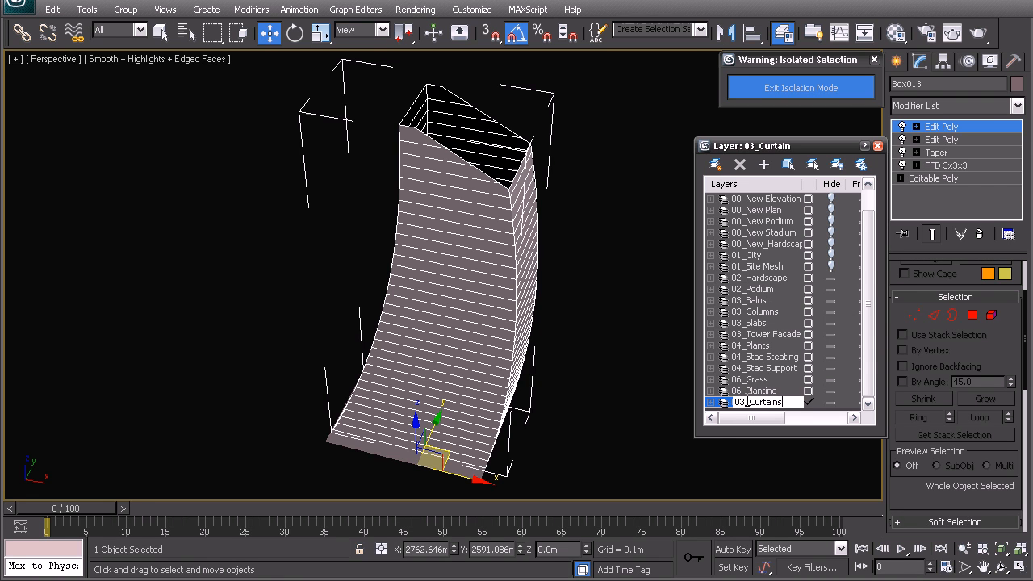
{"action": "key", "text": "Return"}
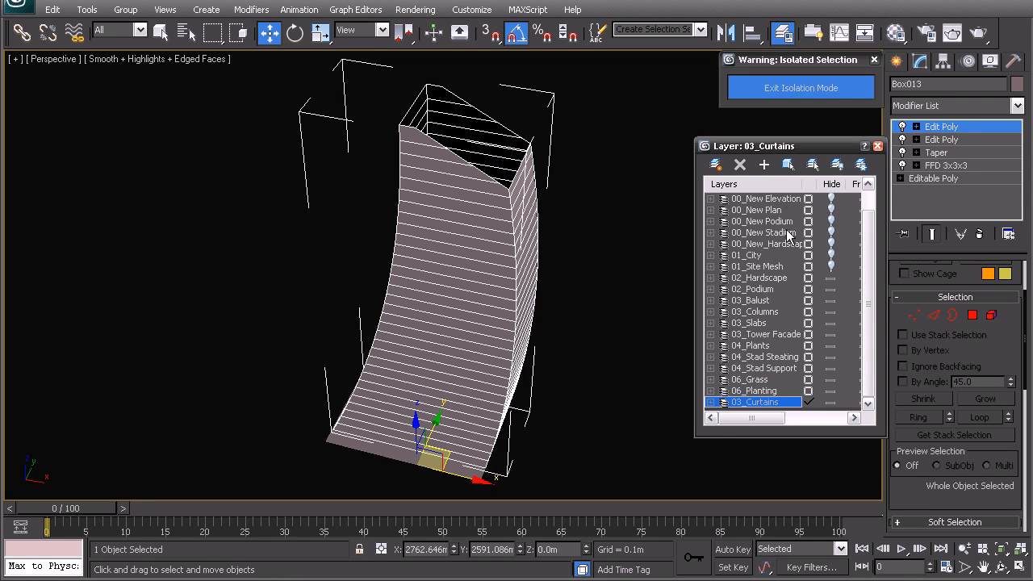
{"action": "left_click", "coordinate": [877, 146]}
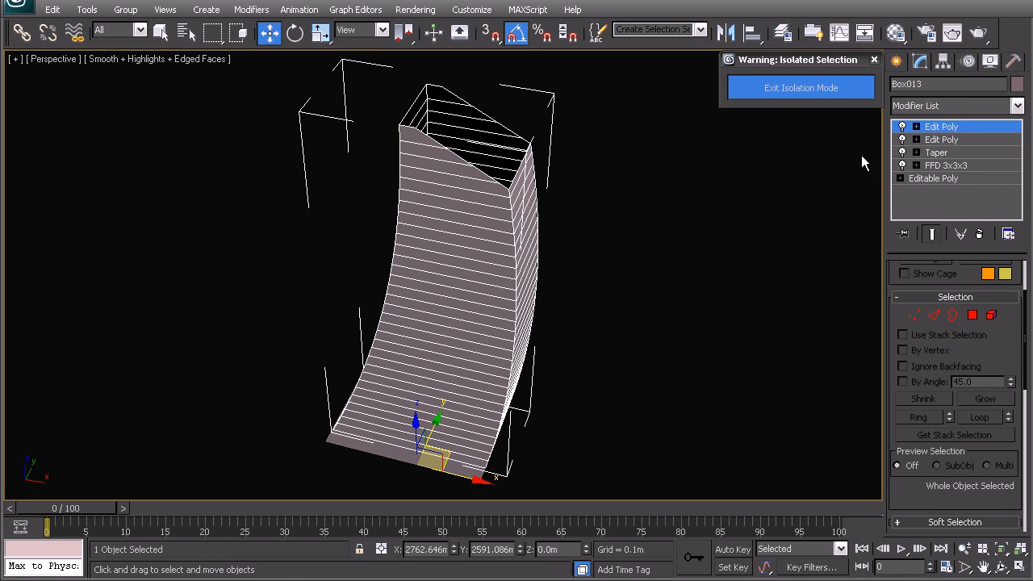
Step: Set the copied tower's object colour to orange
{"action": "left_click", "coordinate": [1017, 84]}
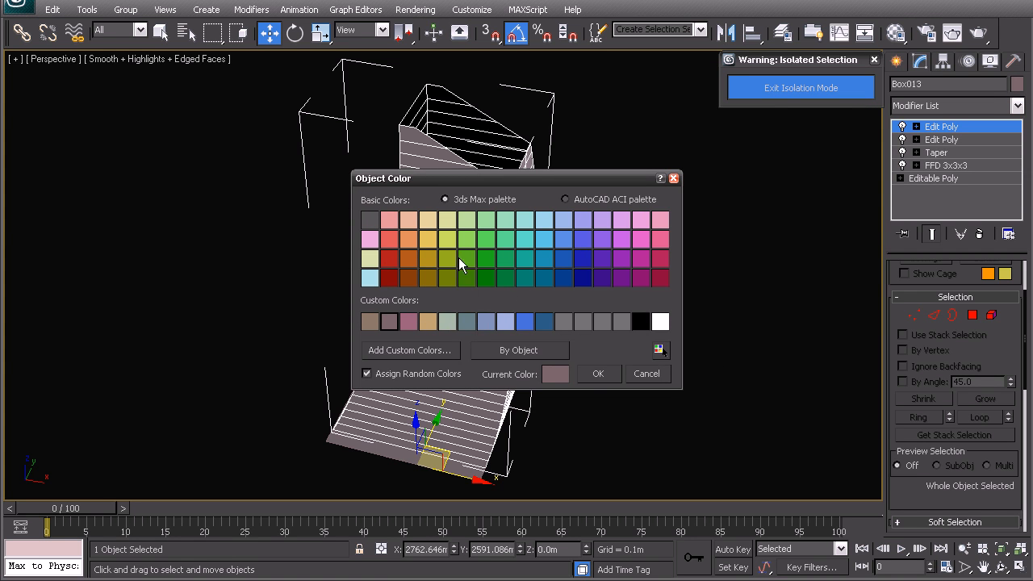
{"action": "left_click", "coordinate": [408, 238]}
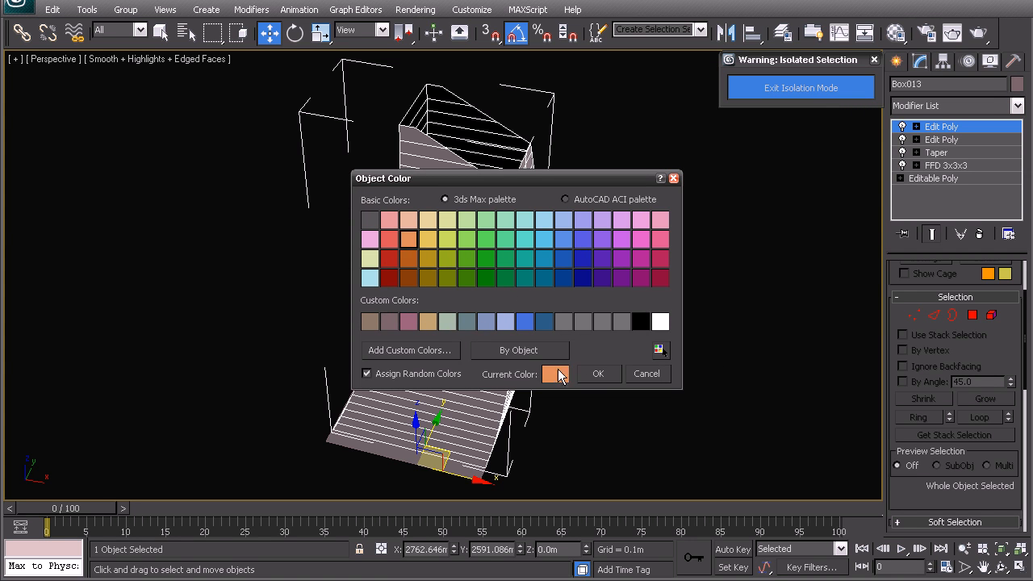
{"action": "left_click", "coordinate": [599, 373]}
{"action": "middle_click_drag", "start_coordinate": [452, 346], "coordinate": [453, 307]}
Step: In Top view, move the copy's top and bottom vertex rows slightly inward
{"action": "key", "text": "t"}
{"action": "key", "text": "z"}
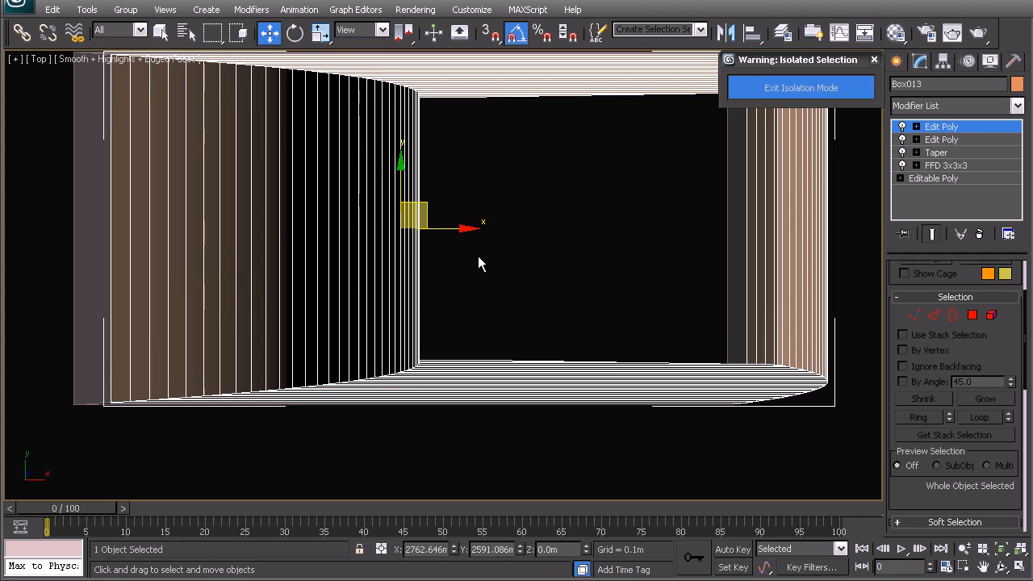
{"action": "key", "text": "F3"}
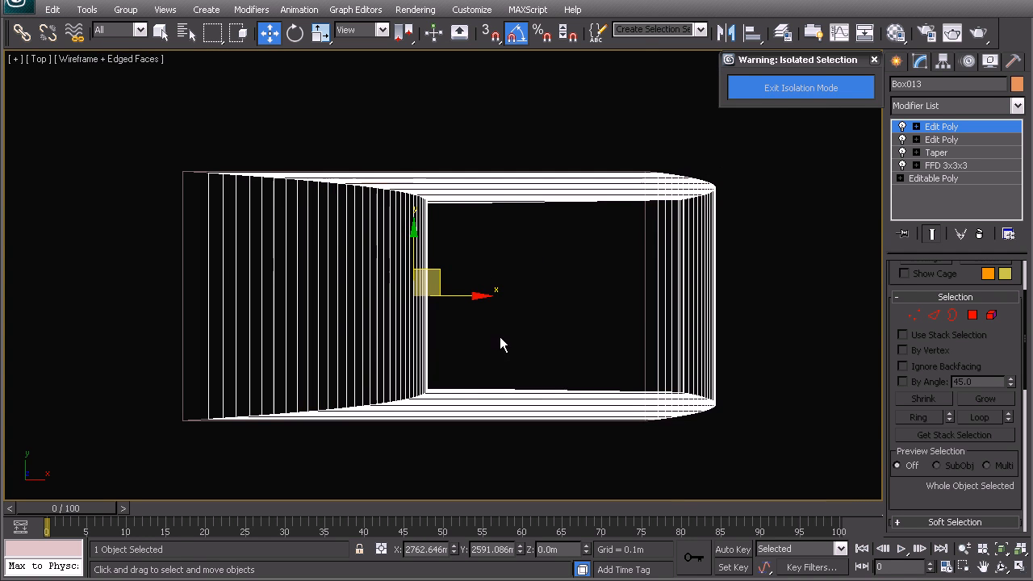
{"action": "left_click", "coordinate": [914, 315]}
{"action": "left_click_drag", "start_coordinate": [161, 137], "coordinate": [704, 236]}
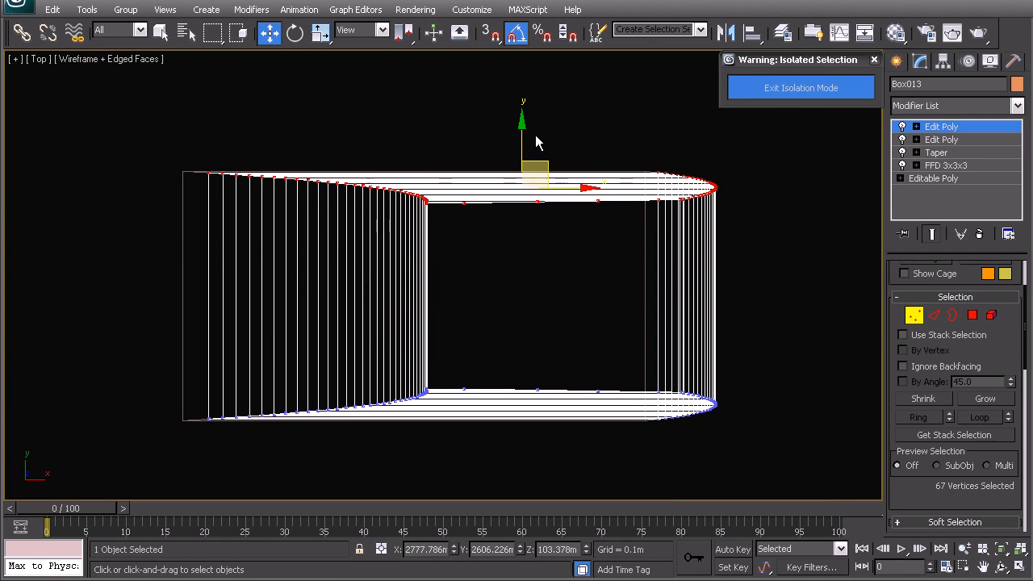
{"action": "left_click_drag", "start_coordinate": [518, 125], "coordinate": [517, 149]}
{"action": "left_click_drag", "start_coordinate": [115, 332], "coordinate": [731, 456]}
{"action": "left_click_drag", "start_coordinate": [525, 349], "coordinate": [525, 339]}
{"action": "left_click_drag", "start_coordinate": [556, 118], "coordinate": [594, 142]}
Step: In Front view, pull the copy's right-edge and left-edge vertex columns inward
{"action": "key", "text": "f"}
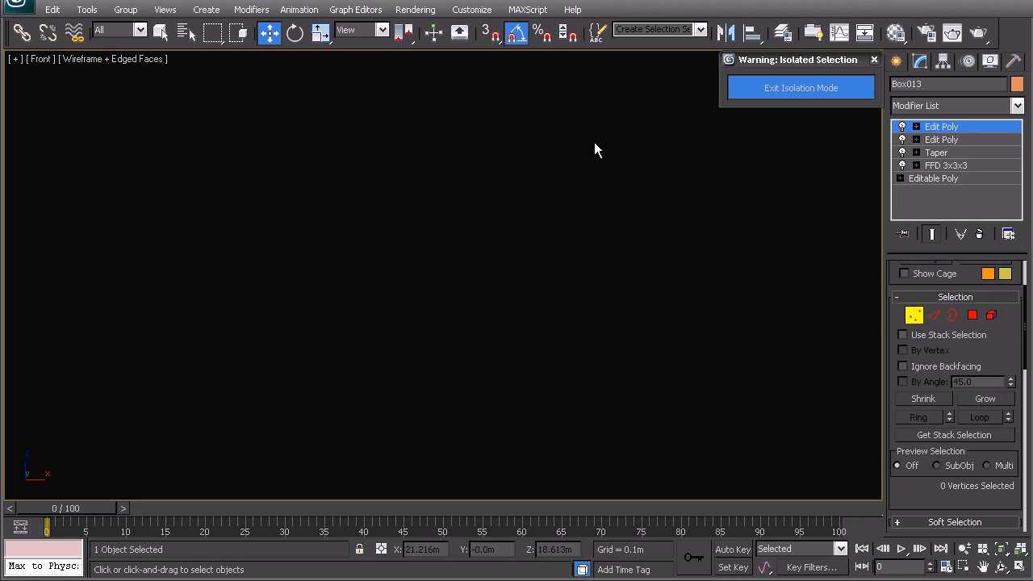
{"action": "left_click_drag", "start_coordinate": [555, 457], "coordinate": [502, 125]}
{"action": "left_click_drag", "start_coordinate": [569, 275], "coordinate": [565, 274]}
{"action": "middle_click_drag", "start_coordinate": [416, 74], "coordinate": [424, 95]}
{"action": "left_click_drag", "start_coordinate": [420, 131], "coordinate": [421, 142]}
{"action": "left_click_drag", "start_coordinate": [360, 126], "coordinate": [422, 271], "text": "ctrl"}
{"action": "left_click_drag", "start_coordinate": [454, 412], "coordinate": [454, 412], "text": "ctrl"}
{"action": "left_click_drag", "start_coordinate": [259, 382], "coordinate": [394, 460], "text": "ctrl"}
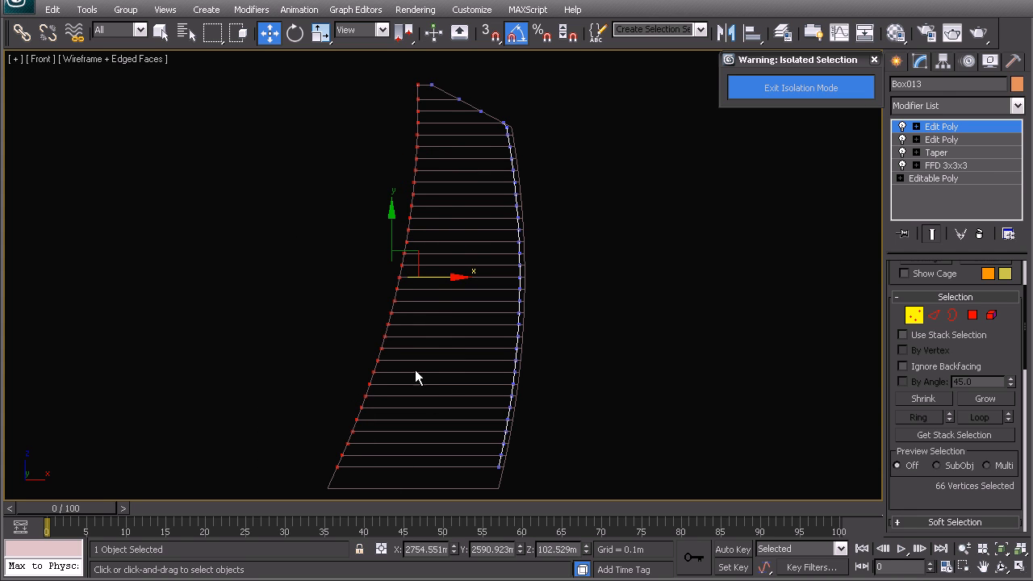
{"action": "left_click_drag", "start_coordinate": [433, 282], "coordinate": [440, 280]}
Step: Fine-tune the left-edge vertices' horizontal position and return to whole-object editing
{"action": "middle_click_drag", "start_coordinate": [450, 275], "coordinate": [448, 383]}
{"action": "scroll", "coordinate": [453, 335], "scroll_direction": "up", "scroll_amount": 3}
{"action": "middle_click_drag", "start_coordinate": [389, 335], "coordinate": [374, 283]}
{"action": "middle_click_drag", "start_coordinate": [310, 321], "coordinate": [320, 158]}
{"action": "scroll", "coordinate": [325, 261], "scroll_direction": "down", "scroll_amount": 1}
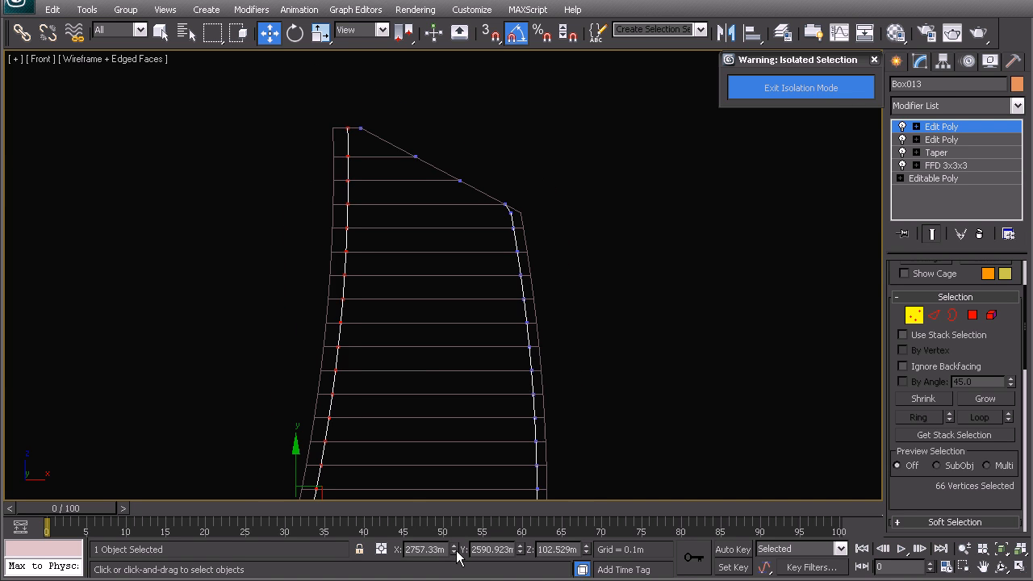
{"action": "left_click_drag", "start_coordinate": [455, 552], "coordinate": [457, 557]}
{"action": "middle_click_drag", "start_coordinate": [428, 392], "coordinate": [376, 250]}
{"action": "right_click", "coordinate": [376, 251]}
{"action": "left_click", "coordinate": [361, 241]}
Step: View the tower's open top in shaded perspective, showing the orange rim just inside
{"action": "key", "text": "p"}
{"action": "key", "text": "z"}
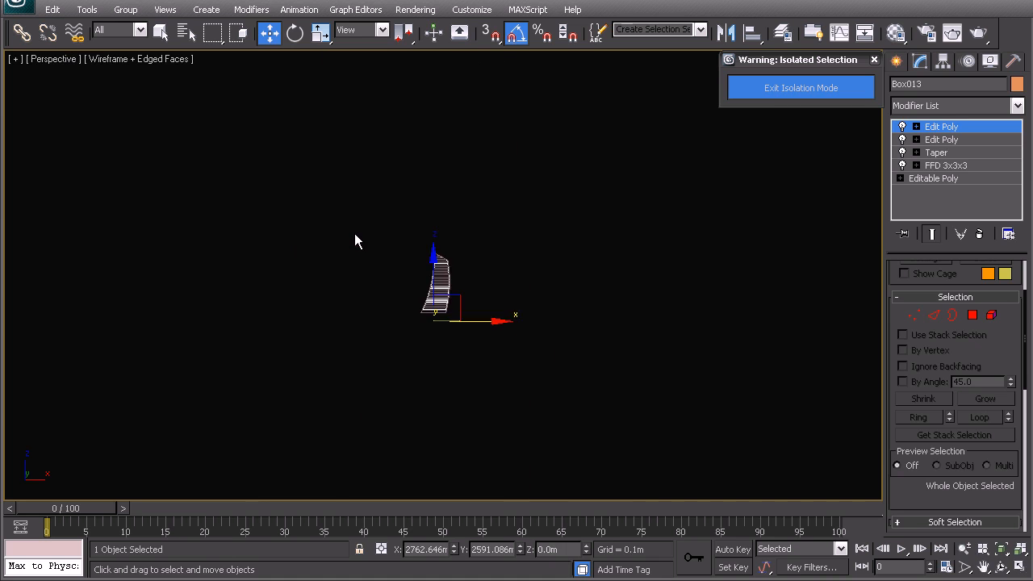
{"action": "left_click", "coordinate": [577, 257]}
{"action": "key", "text": "F3"}
{"action": "mouse_move", "coordinate": [596, 255]}
{"action": "middle_mouse_down", "text": "alt"}
{"action": "mouse_move", "coordinate": [572, 234]}
{"action": "mouse_move", "coordinate": [577, 284]}
{"action": "mouse_move", "coordinate": [554, 251]}
{"action": "mouse_move", "coordinate": [475, 197]}
{"action": "mouse_move", "coordinate": [481, 51]}
{"action": "mouse_move", "coordinate": [485, 342]}
{"action": "mouse_move", "coordinate": [530, 351]}
{"action": "mouse_move", "coordinate": [466, 427]}
{"action": "mouse_move", "coordinate": [407, 465]}
{"action": "mouse_move", "coordinate": [452, 254]}
{"action": "mouse_move", "coordinate": [429, 309]}
{"action": "mouse_move", "coordinate": [420, 286]}
{"action": "middle_mouse_up", "text": "alt"}
{"action": "scroll", "coordinate": [413, 344], "scroll_direction": "up", "scroll_amount": 3}
{"action": "middle_click_drag", "start_coordinate": [413, 344], "coordinate": [392, 304]}
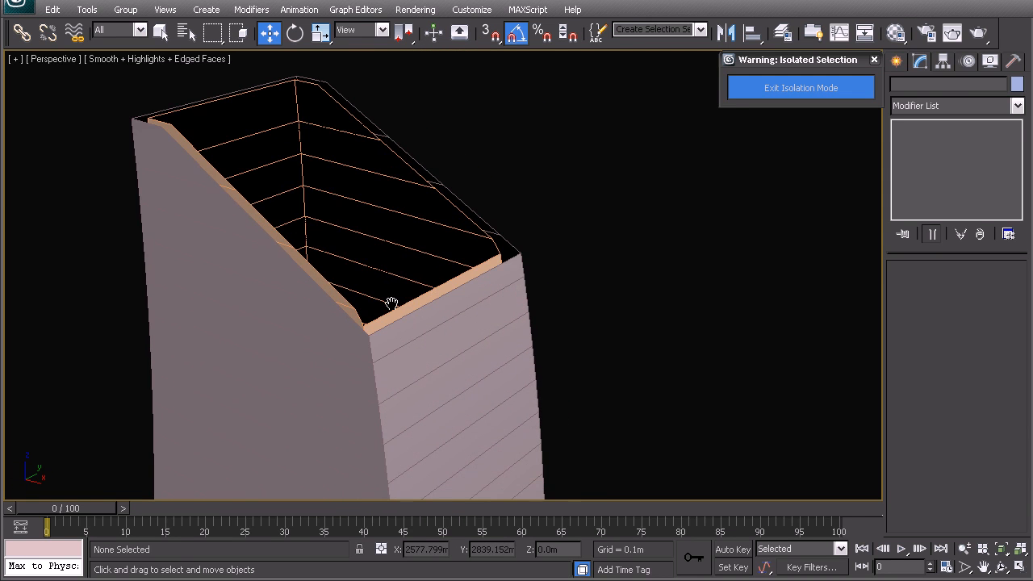
Step: Open the material editor and reset all material sample slots
{"action": "key", "text": "m"}
{"action": "left_click", "coordinate": [765, 125]}
{"action": "left_click", "coordinate": [768, 202]}
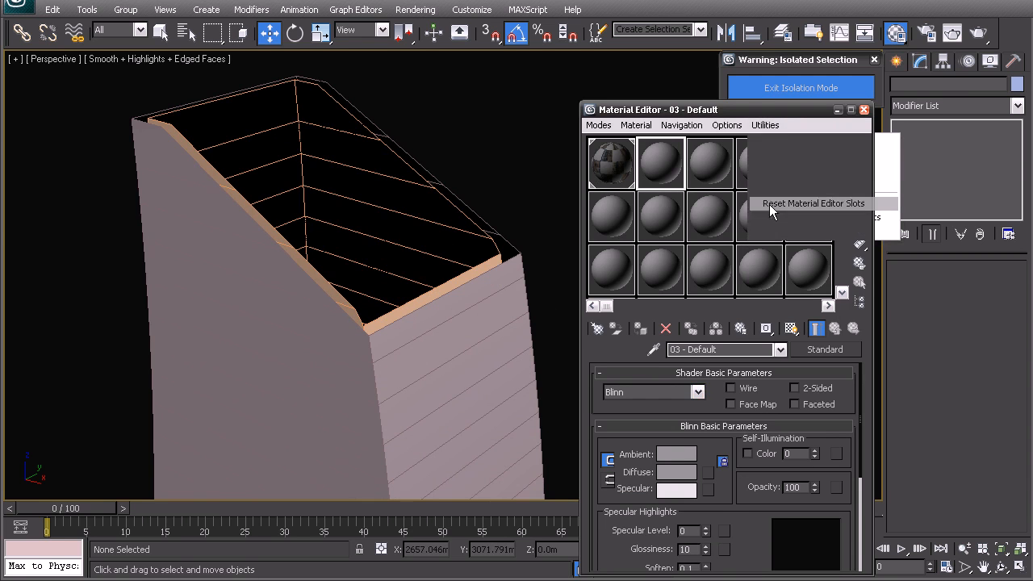
Step: Make the first slot a VRayMtl named 'Glass Facade' and pick a diffuse map
{"action": "left_click", "coordinate": [618, 171]}
{"action": "left_click", "coordinate": [824, 349]}
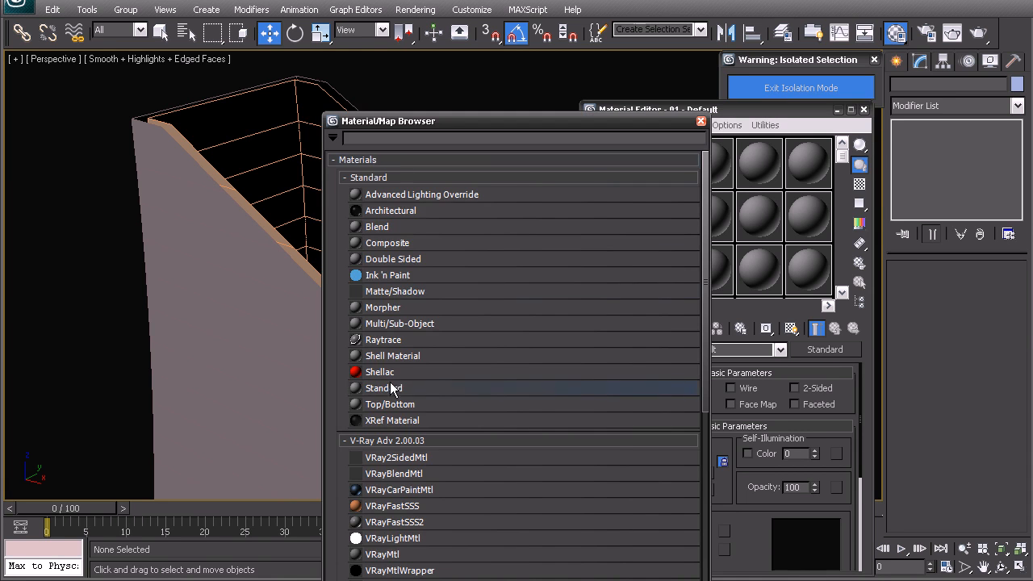
{"action": "left_click", "coordinate": [378, 178]}
{"action": "double_click", "coordinate": [382, 312]}
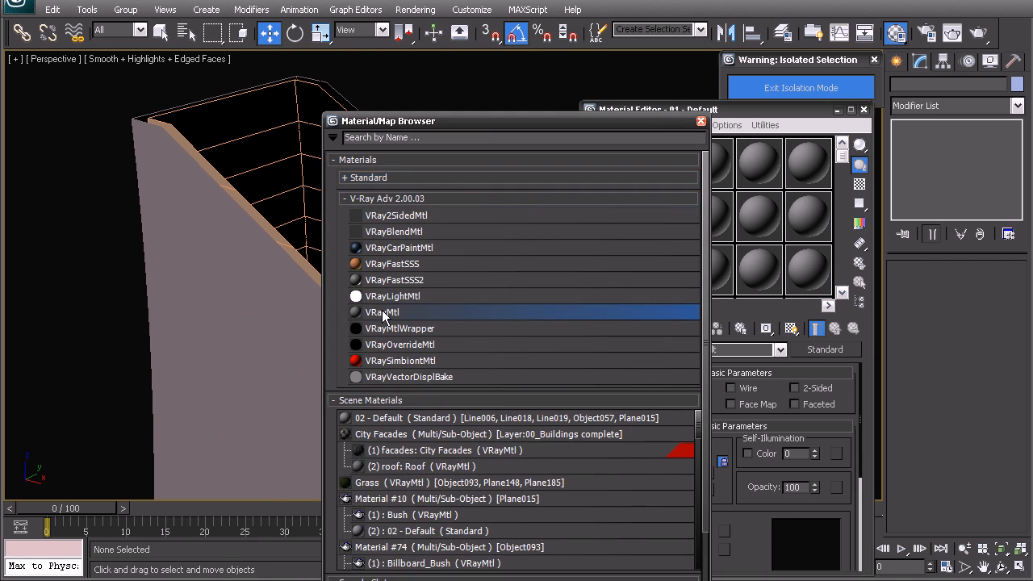
{"action": "left_click", "coordinate": [733, 351]}
{"action": "type", "text": "Glass Facade"}
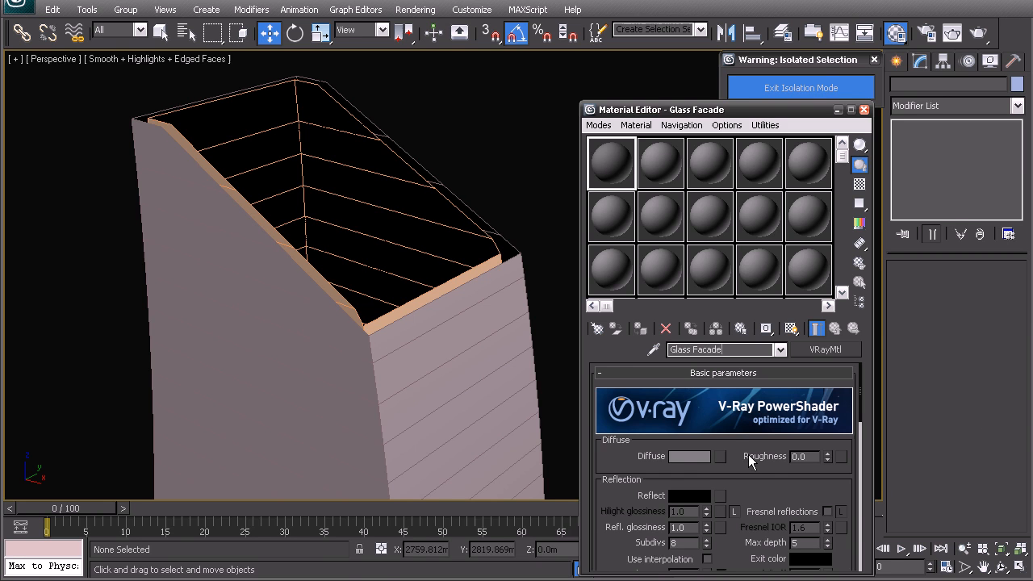
{"action": "left_click", "coordinate": [720, 456]}
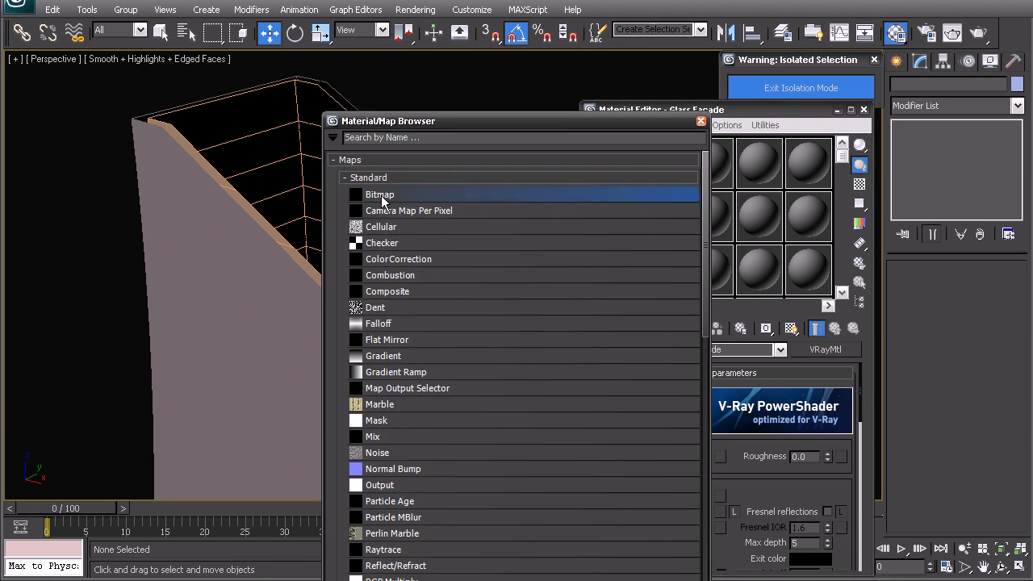
Step: Load Facade_Glass_Blue_dif from the desktop project's Textures folder as the diffuse bitmap
{"action": "double_click", "coordinate": [377, 195]}
{"action": "left_click", "coordinate": [637, 37]}
{"action": "left_click", "coordinate": [105, 50]}
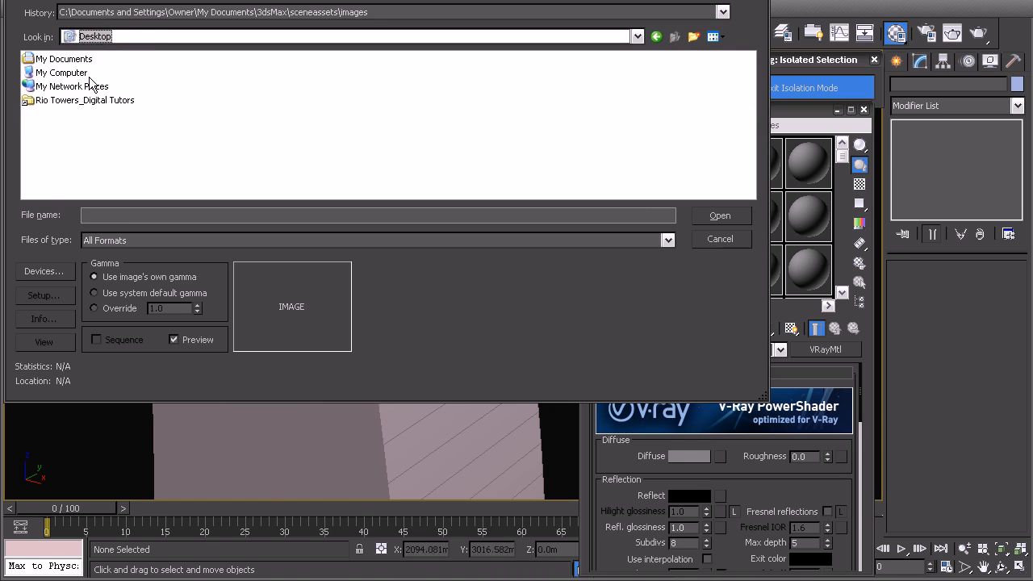
{"action": "double_click", "coordinate": [58, 103]}
{"action": "double_click", "coordinate": [50, 114]}
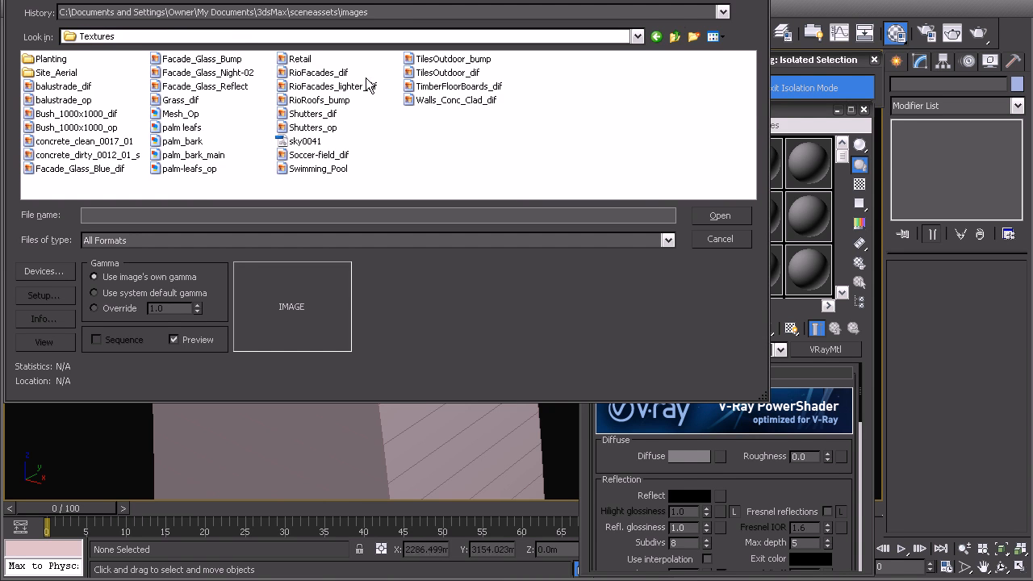
{"action": "left_click", "coordinate": [715, 36]}
{"action": "left_click", "coordinate": [735, 55]}
{"action": "left_click_drag", "start_coordinate": [751, 84], "coordinate": [751, 103]}
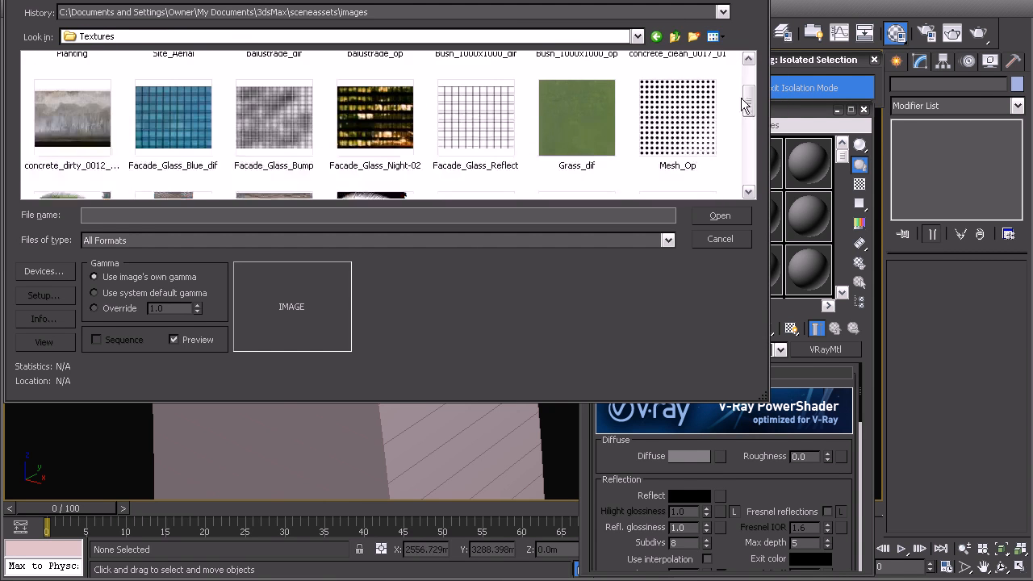
{"action": "left_click", "coordinate": [150, 114]}
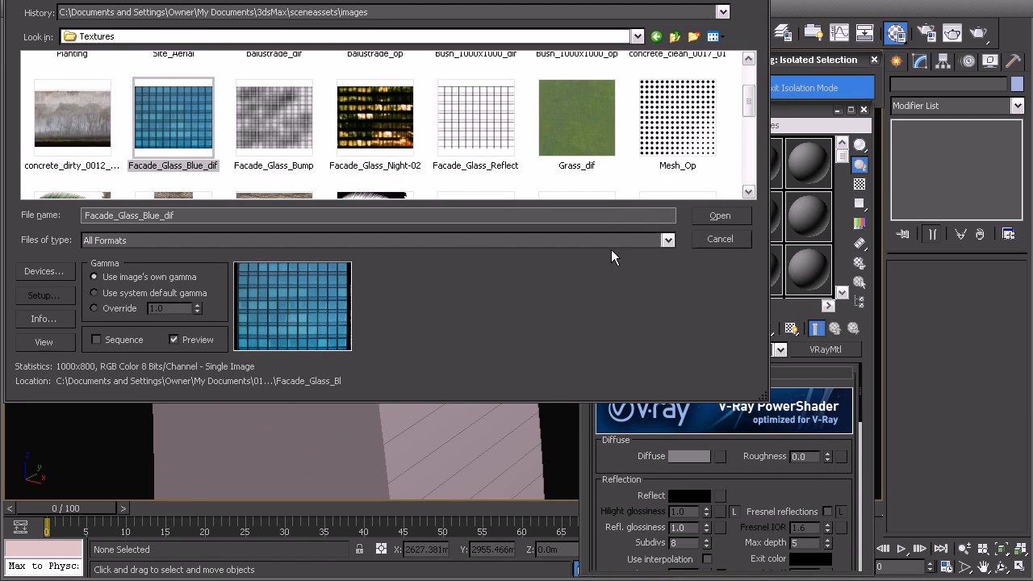
{"action": "left_click", "coordinate": [719, 216]}
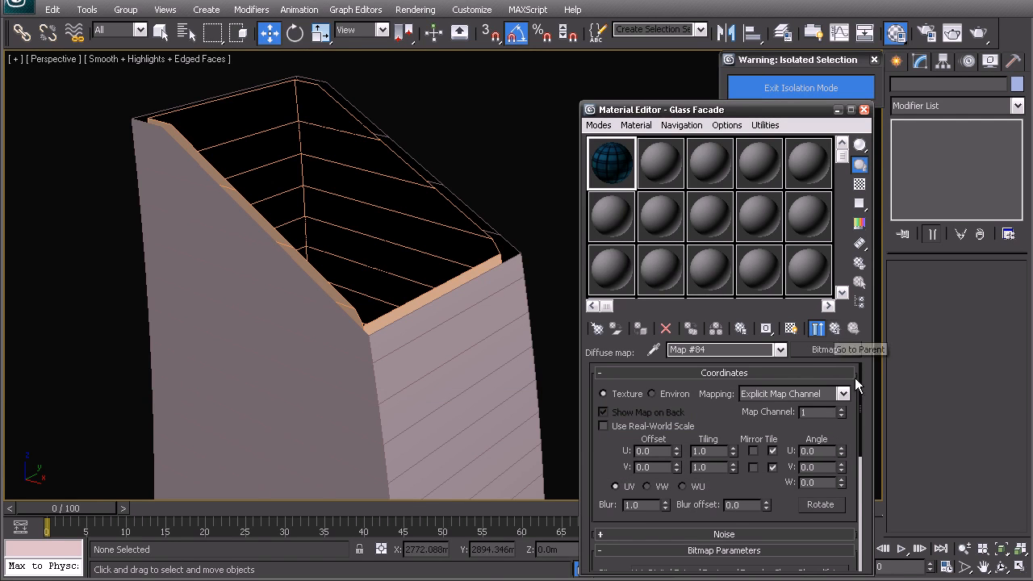
{"action": "left_click_drag", "start_coordinate": [862, 397], "coordinate": [856, 507]}
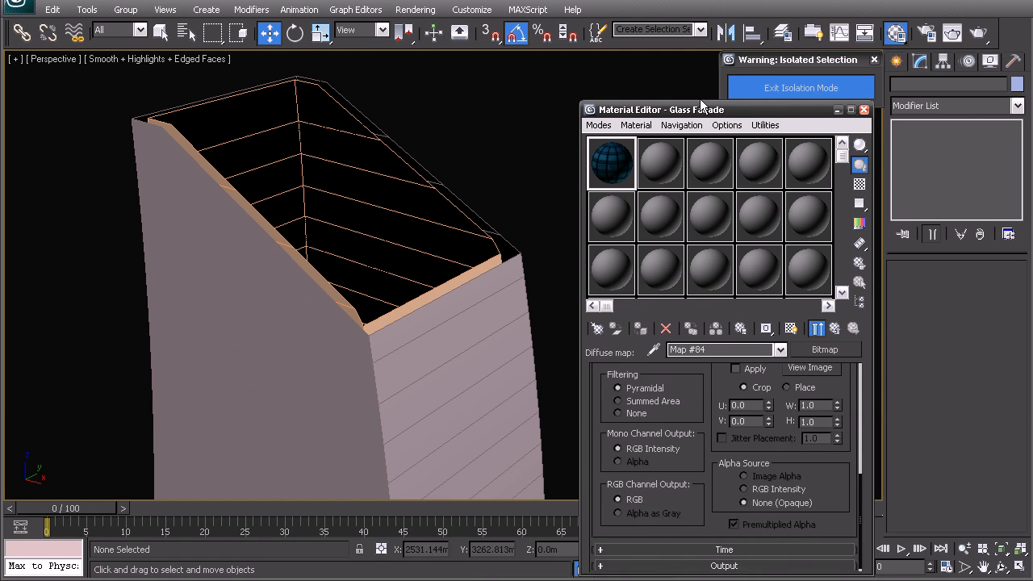
{"action": "left_click_drag", "start_coordinate": [702, 115], "coordinate": [691, 21]}
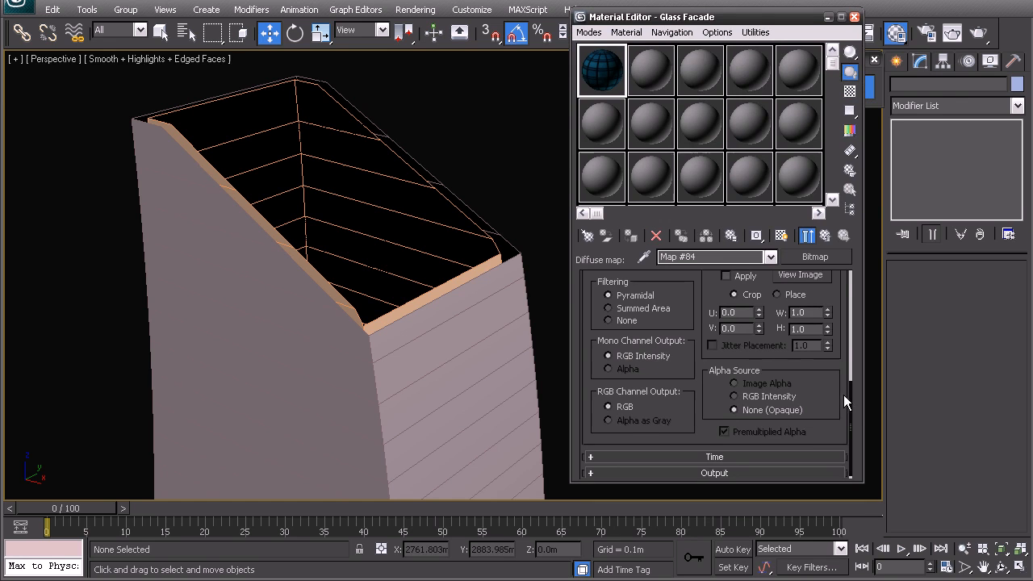
{"action": "scroll", "coordinate": [844, 412], "scroll_direction": "up", "scroll_amount": 10}
Step: Copy the diffuse bitmap onto the Reflect slot as an independent copy
{"action": "left_click", "coordinate": [826, 235]}
{"action": "left_click_drag", "start_coordinate": [853, 286], "coordinate": [850, 312]}
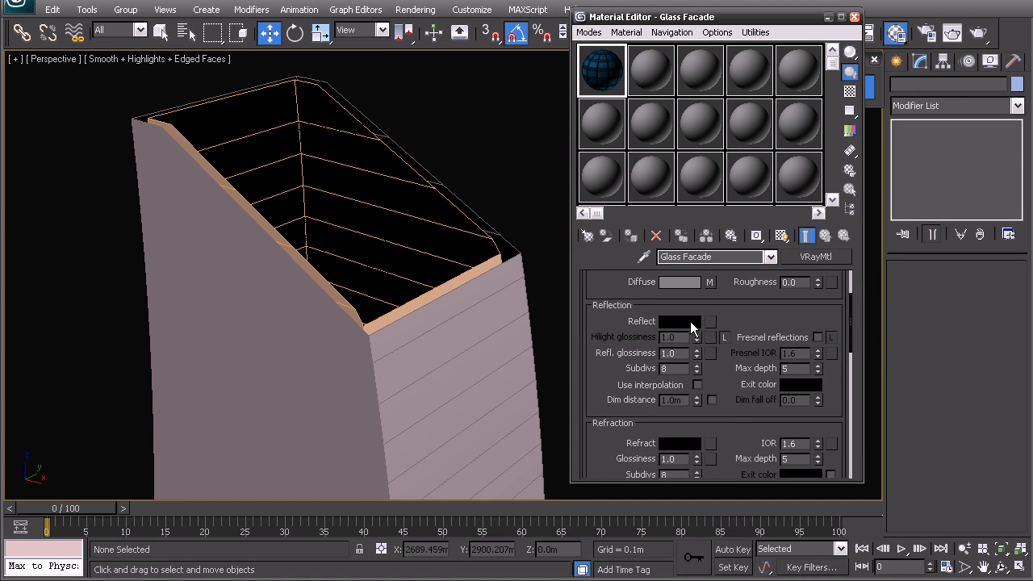
{"action": "left_click_drag", "start_coordinate": [711, 282], "coordinate": [712, 321]}
{"action": "left_click", "coordinate": [685, 295]}
{"action": "left_click", "coordinate": [710, 321]}
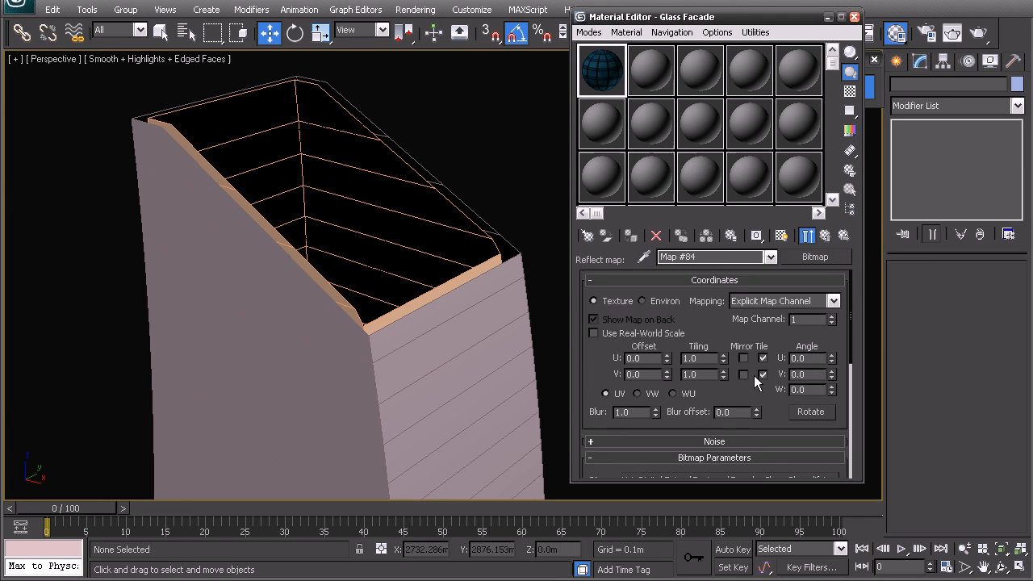
{"action": "scroll", "coordinate": [754, 379], "scroll_direction": "down", "scroll_amount": 3}
Step: Swap the reflection bitmap for the Facade_Glass_Reflect image and return to Glass Facade
{"action": "left_click", "coordinate": [752, 409]}
{"action": "left_click", "coordinate": [714, 37]}
{"action": "left_click", "coordinate": [733, 52]}
{"action": "scroll", "coordinate": [603, 141], "scroll_direction": "down", "scroll_amount": 3}
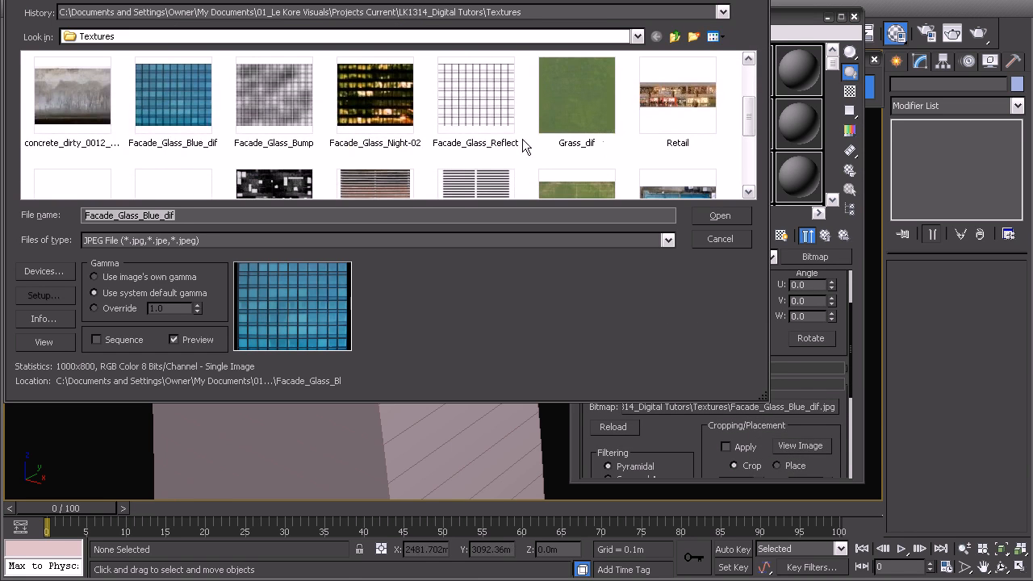
{"action": "double_click", "coordinate": [468, 145]}
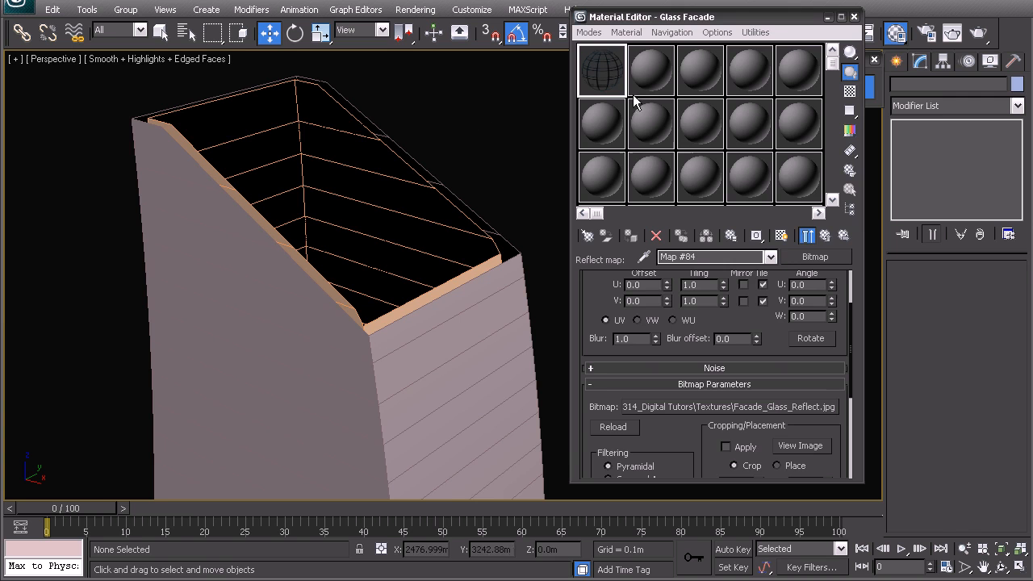
{"action": "left_click", "coordinate": [825, 235]}
{"action": "left_click_drag", "start_coordinate": [846, 299], "coordinate": [797, 434]}
Step: Put a Facade_Glass_Bump bitmap in the Bump slot of the Maps rollout
{"action": "left_click", "coordinate": [726, 410]}
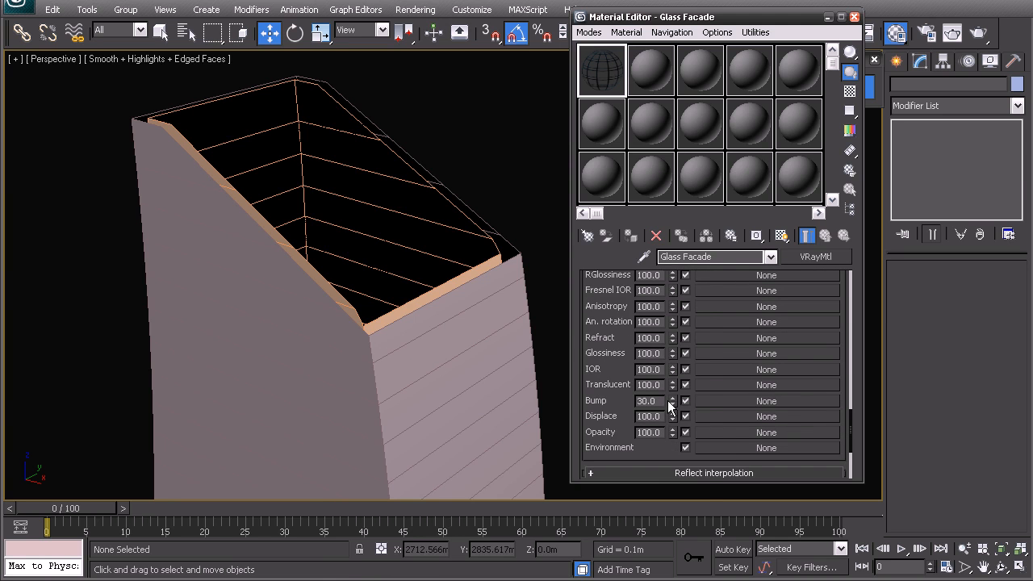
{"action": "left_click", "coordinate": [706, 400]}
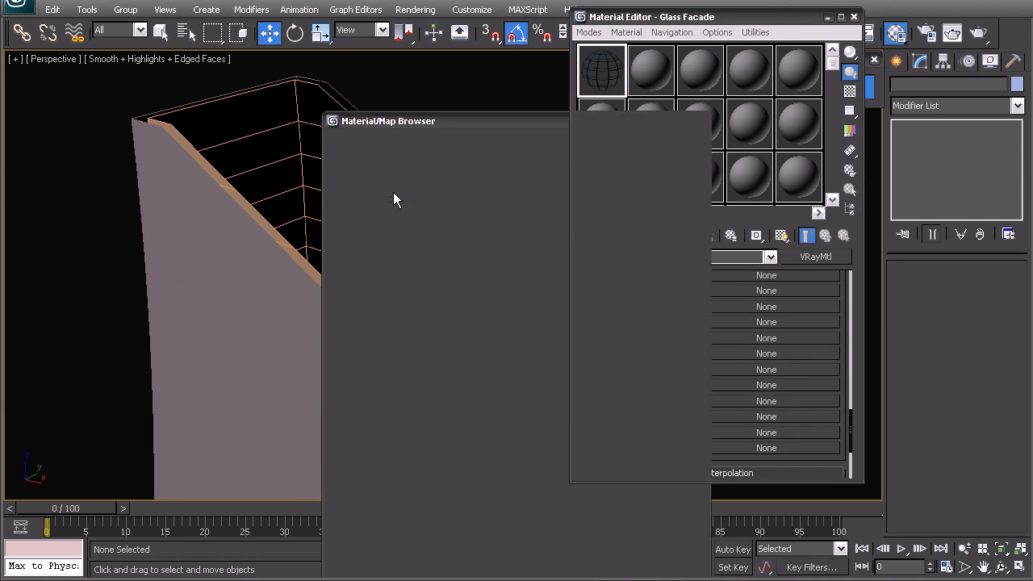
{"action": "double_click", "coordinate": [394, 196]}
{"action": "left_click", "coordinate": [716, 36]}
{"action": "left_click", "coordinate": [730, 56]}
{"action": "scroll", "coordinate": [739, 121], "scroll_direction": "down", "scroll_amount": 5}
{"action": "scroll", "coordinate": [734, 125], "scroll_direction": "up", "scroll_amount": 2}
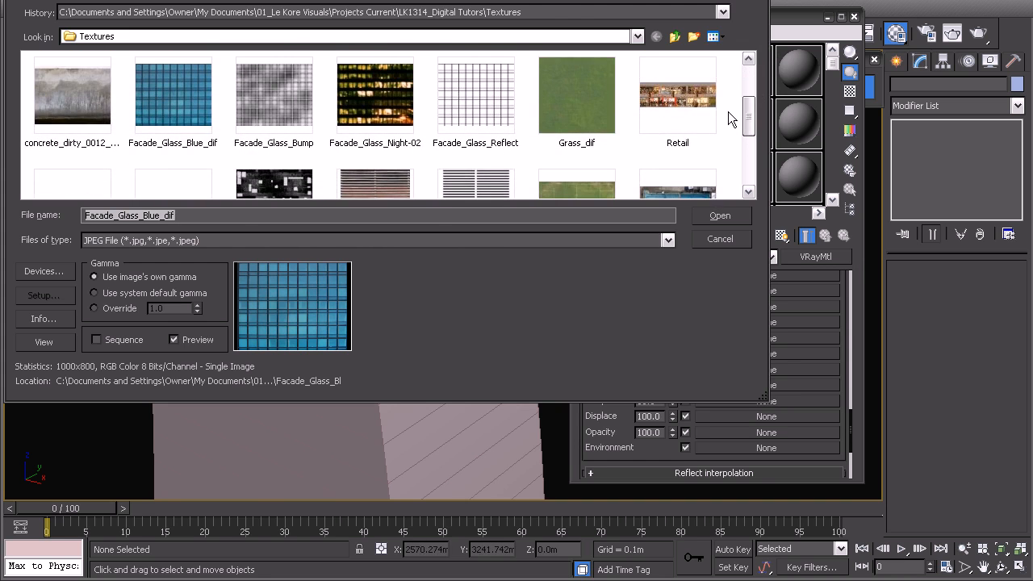
{"action": "double_click", "coordinate": [288, 109]}
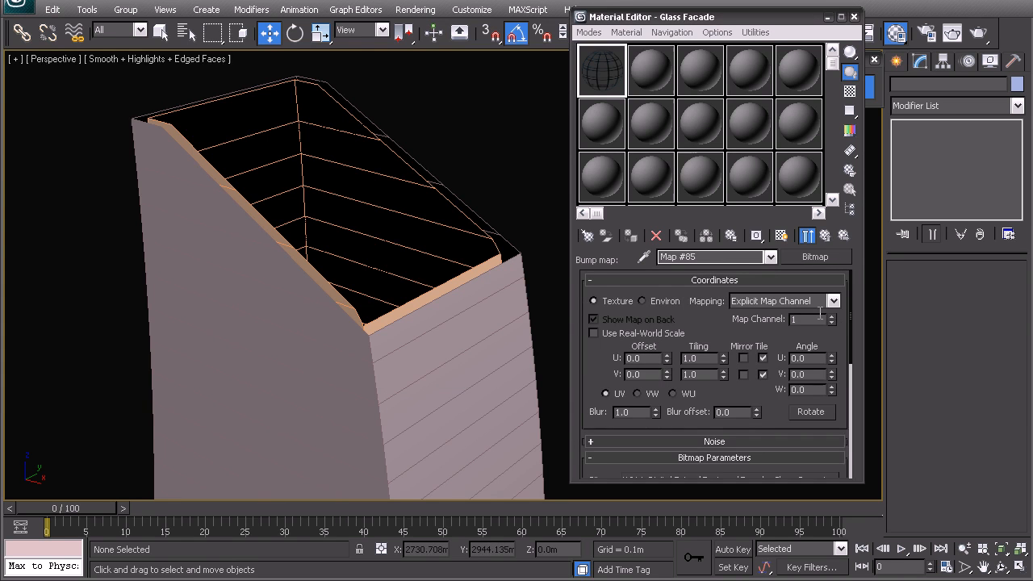
{"action": "left_click", "coordinate": [829, 234]}
Step: Copy the Facade_Glass_Reflect map from the Reflect slot into the Refract slot
{"action": "left_click_drag", "start_coordinate": [850, 418], "coordinate": [849, 381]}
{"action": "left_click_drag", "start_coordinate": [662, 400], "coordinate": [608, 403]}
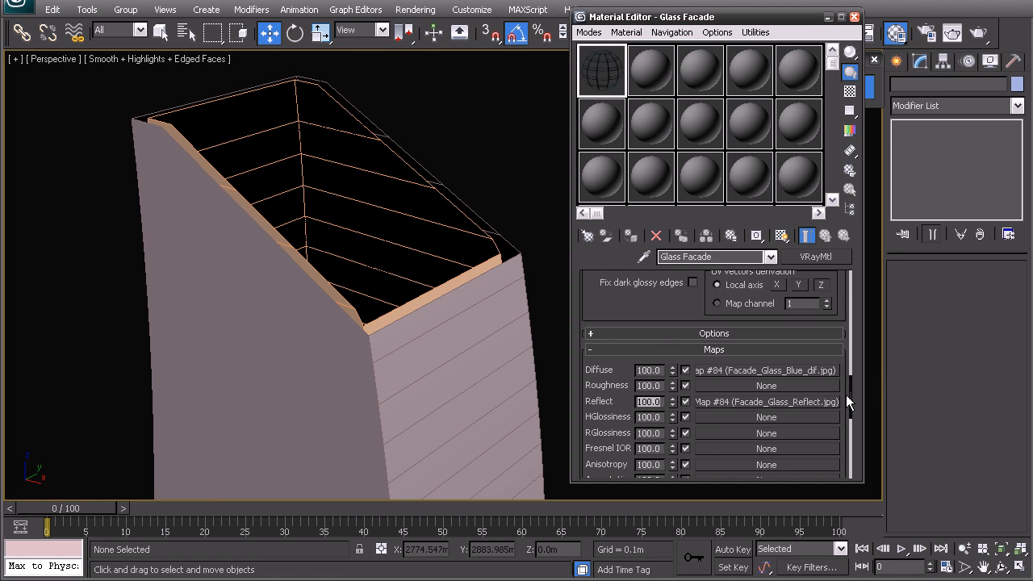
{"action": "scroll", "coordinate": [847, 399], "scroll_direction": "down", "scroll_amount": 2}
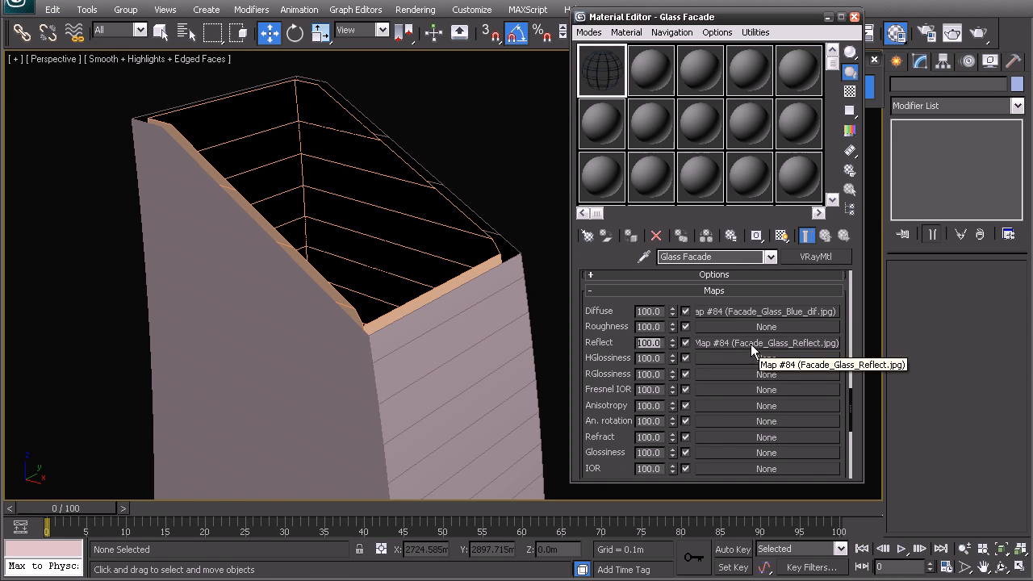
{"action": "left_click_drag", "start_coordinate": [751, 344], "coordinate": [748, 399]}
{"action": "left_click_drag", "start_coordinate": [720, 437], "coordinate": [698, 309]}
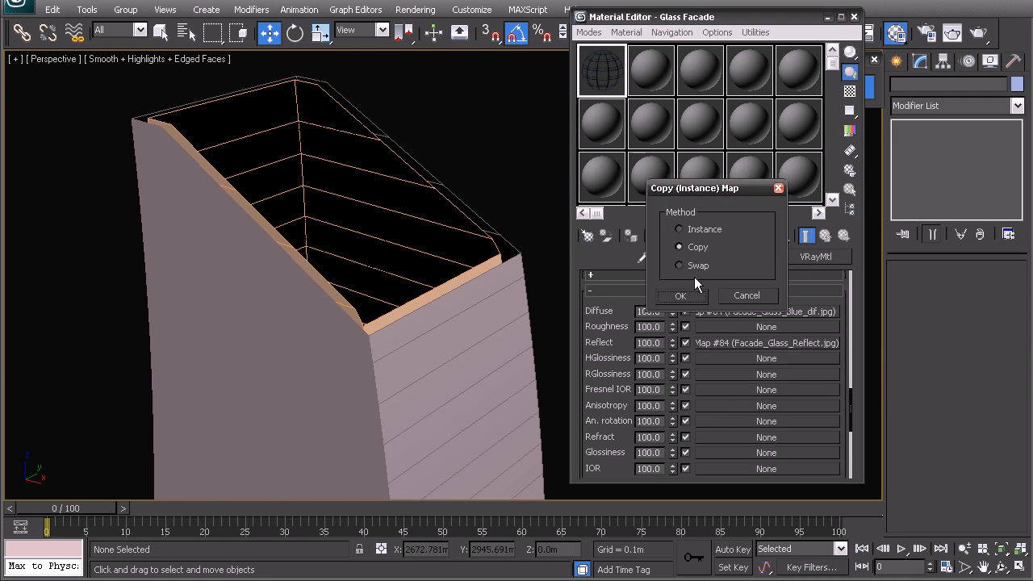
{"action": "left_click", "coordinate": [685, 296]}
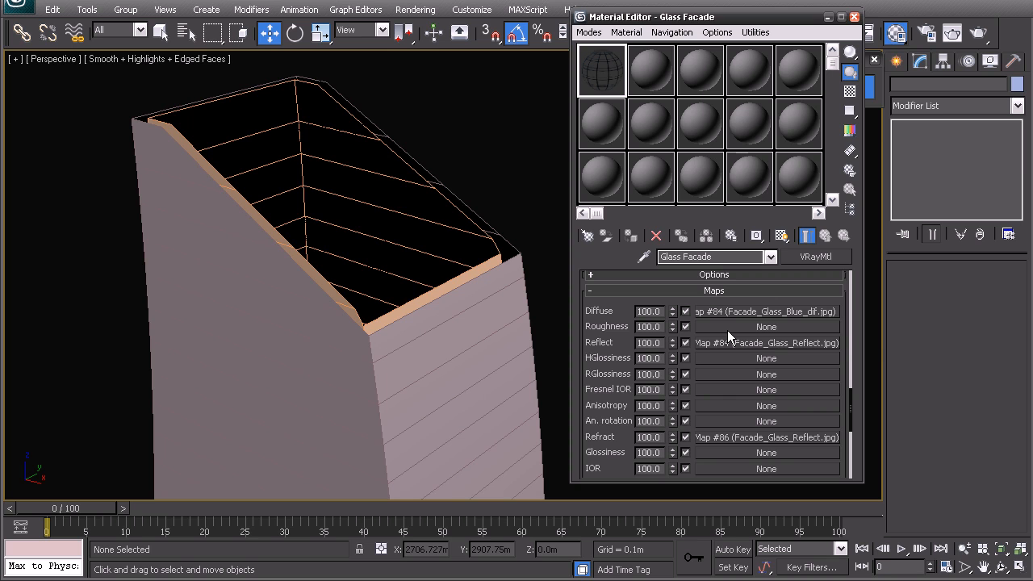
Step: Set Reflect amount to 25 and Refract amount to 50, then turn on the checker background
{"action": "double_click", "coordinate": [660, 342]}
{"action": "type", "text": "25"}
{"action": "key", "text": "Return"}
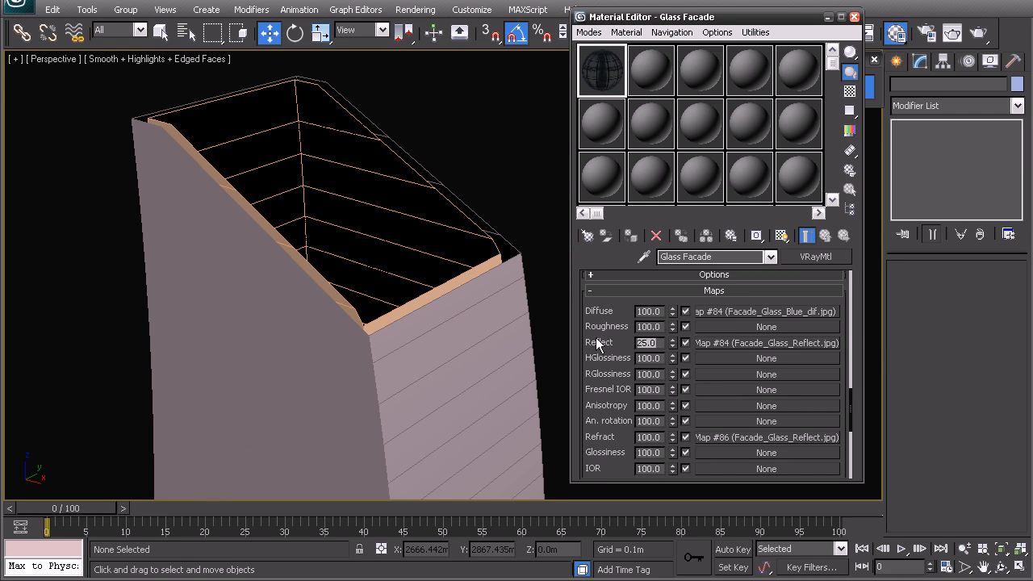
{"action": "double_click", "coordinate": [650, 437]}
{"action": "type", "text": "50"}
{"action": "key", "text": "Return"}
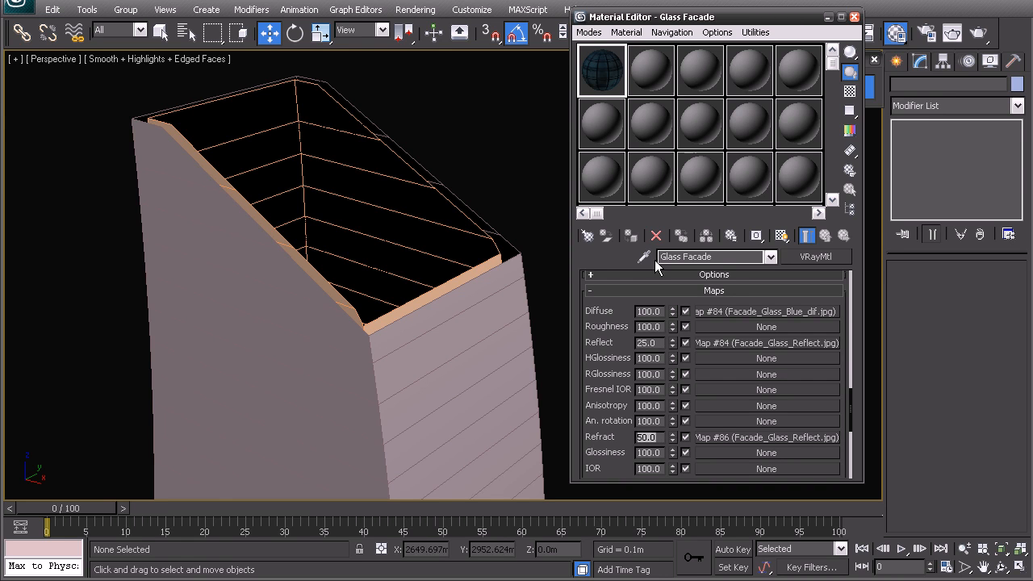
{"action": "left_click", "coordinate": [850, 90]}
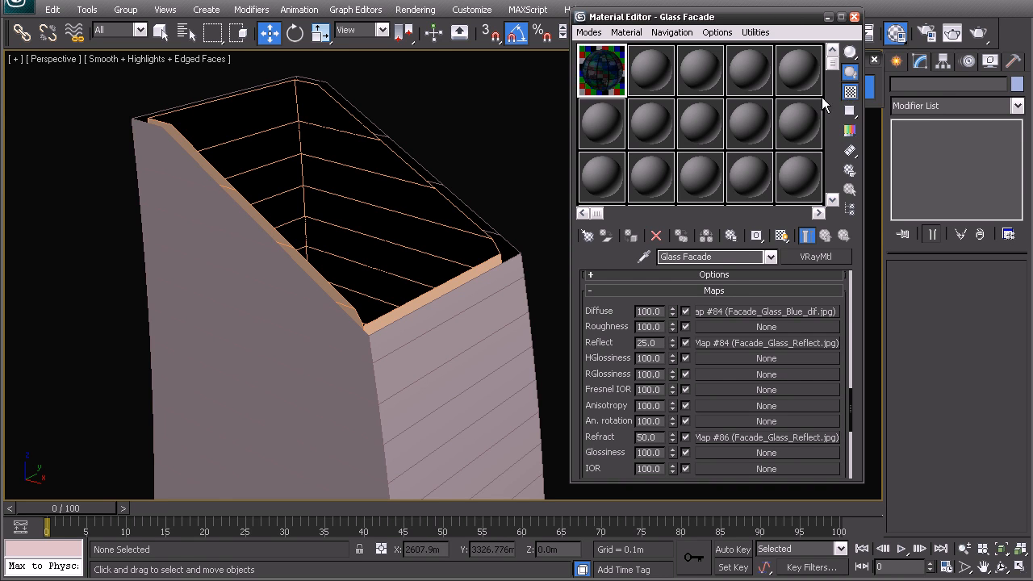
Step: Preview the Glass Facade sample enlarged, close the preview, and select the tower
{"action": "double_click", "coordinate": [609, 87]}
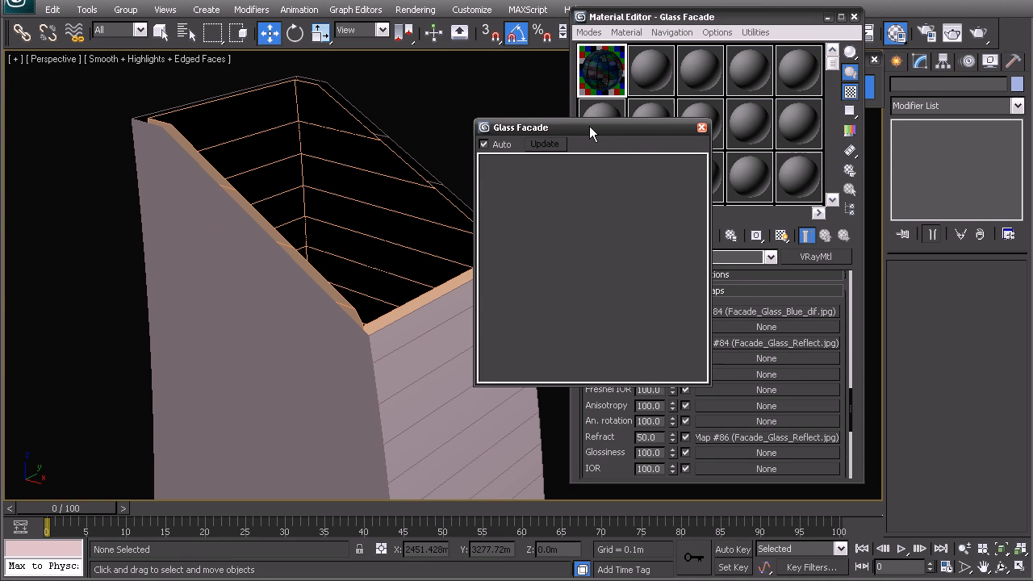
{"action": "left_click_drag", "start_coordinate": [528, 132], "coordinate": [368, 62]}
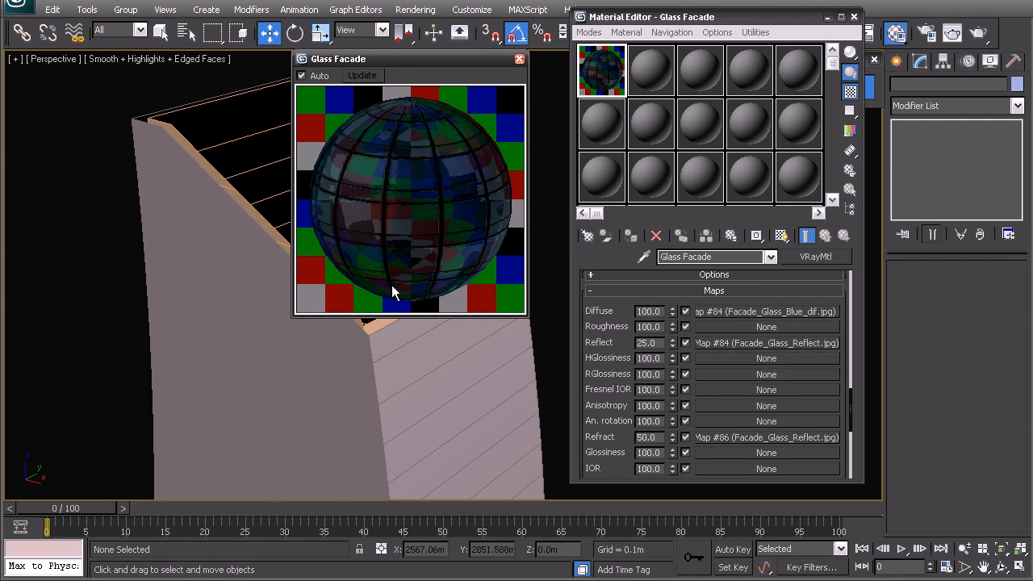
{"action": "left_click", "coordinate": [519, 59]}
{"action": "left_click", "coordinate": [473, 327]}
Step: Assign the Glass Facade material to the tower and show its texture in the viewport
{"action": "left_click", "coordinate": [632, 234]}
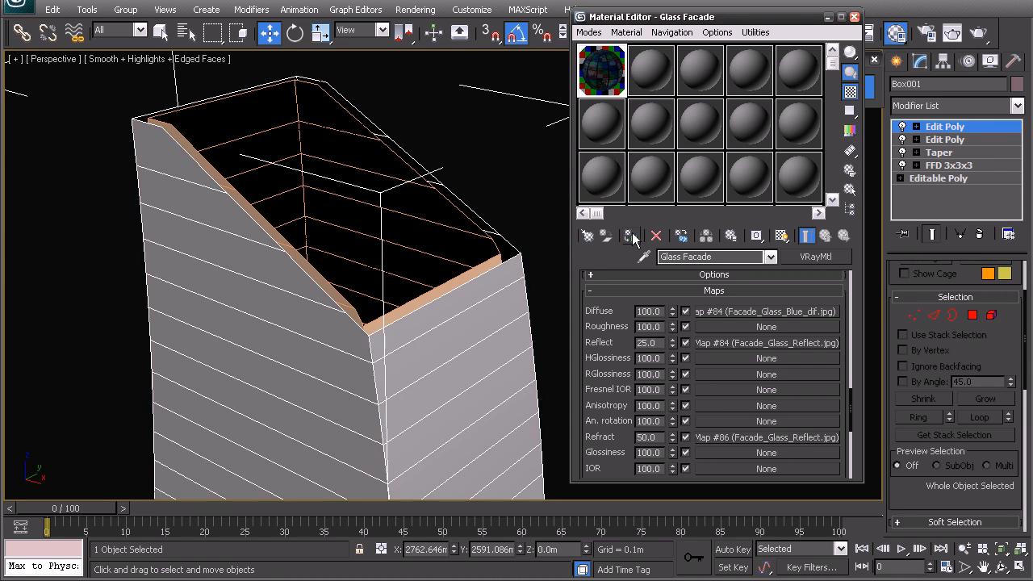
{"action": "left_click", "coordinate": [759, 311]}
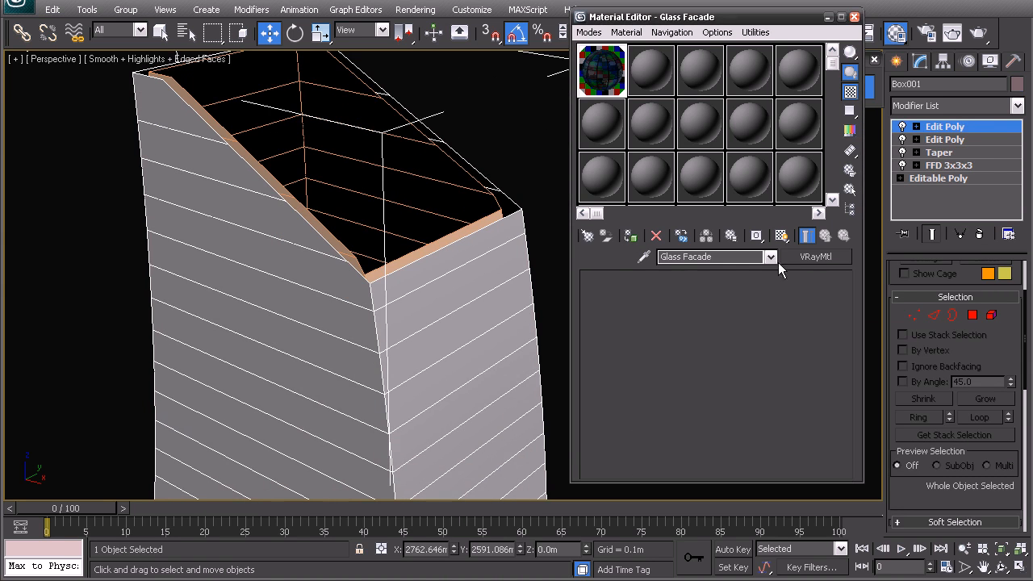
{"action": "left_click", "coordinate": [781, 235]}
{"action": "middle_click_drag", "start_coordinate": [343, 296], "coordinate": [374, 240]}
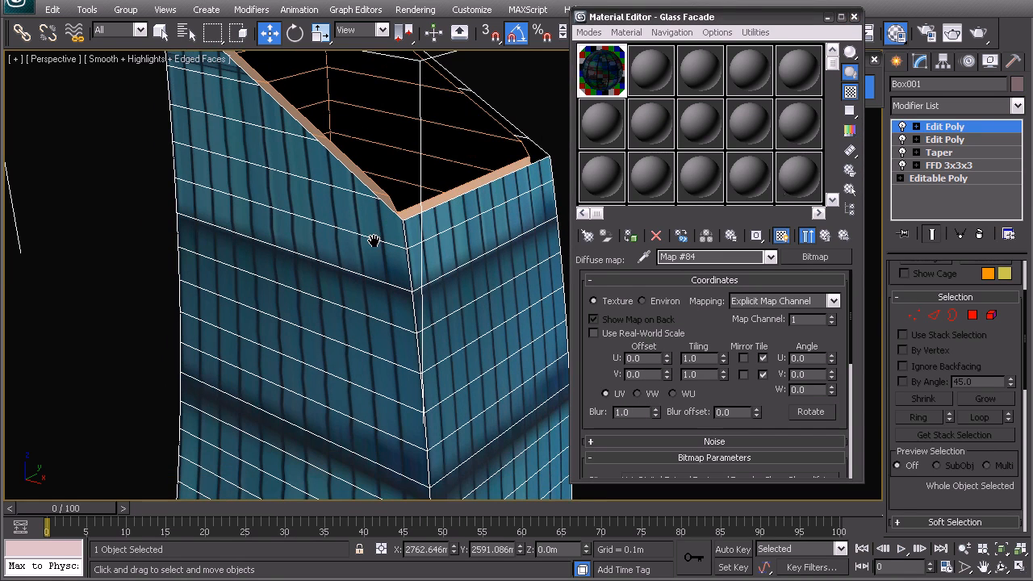
Step: Add a UVW Map modifier with Box projection and fit the gizmo to the bitmap
{"action": "left_click", "coordinate": [929, 100]}
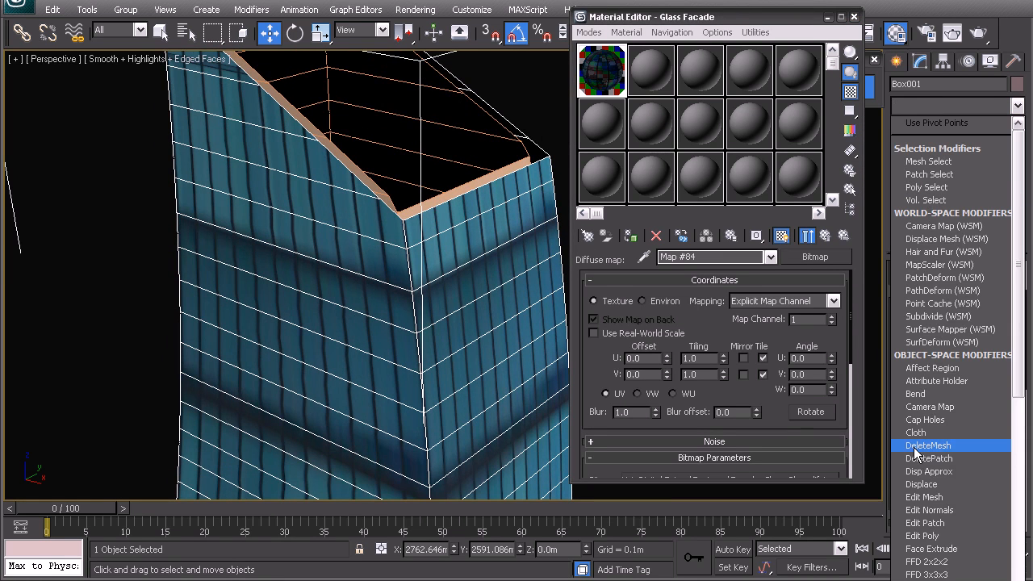
{"action": "scroll", "coordinate": [915, 449], "scroll_direction": "down", "scroll_amount": 10}
{"action": "left_click", "coordinate": [914, 447]}
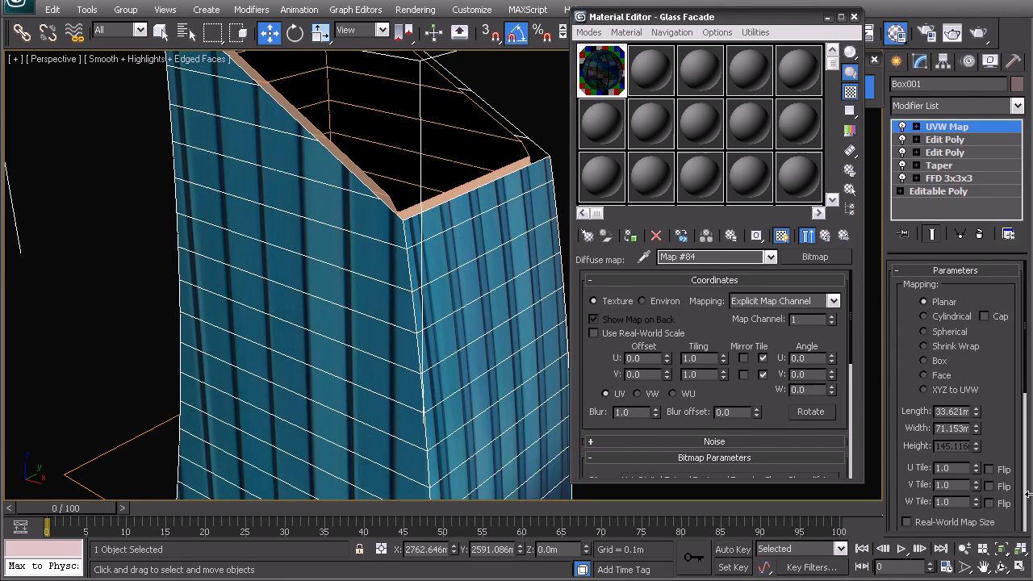
{"action": "left_click", "coordinate": [925, 360]}
{"action": "scroll", "coordinate": [992, 369], "scroll_direction": "down", "scroll_amount": 5}
{"action": "scroll", "coordinate": [913, 472], "scroll_direction": "down", "scroll_amount": 2}
{"action": "left_click", "coordinate": [927, 467]}
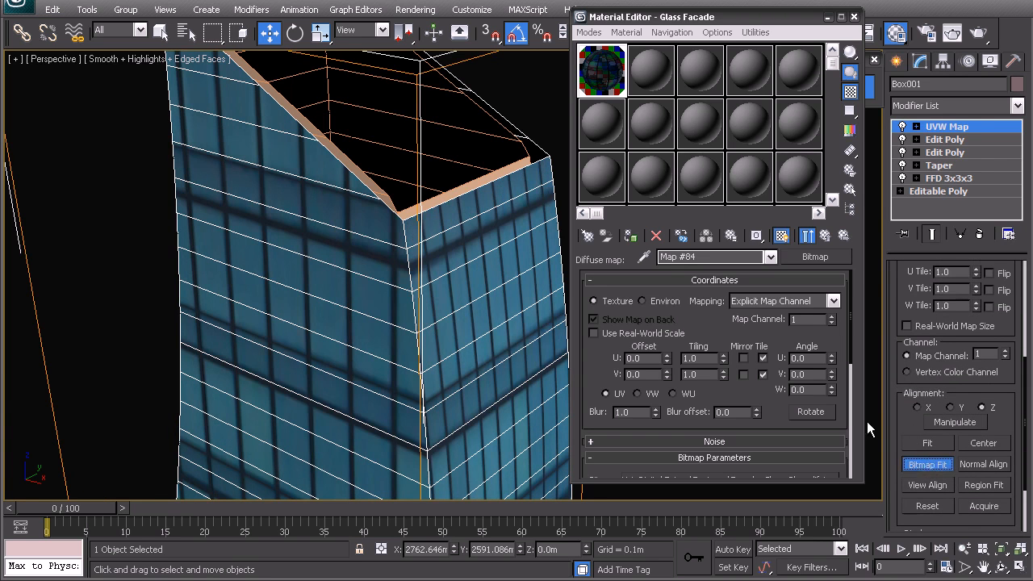
Step: Load Facade_Glass_Blue_dif as the diffuse map, browsing the files as thumbnails
{"action": "left_click", "coordinate": [724, 37]}
{"action": "left_click", "coordinate": [730, 58]}
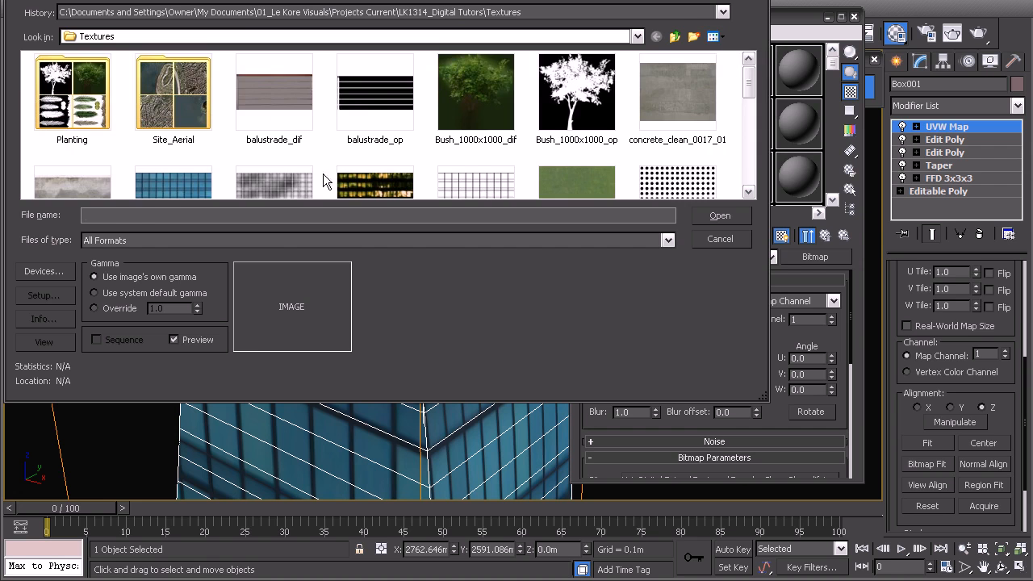
{"action": "left_click", "coordinate": [181, 180]}
{"action": "double_click", "coordinate": [183, 144]}
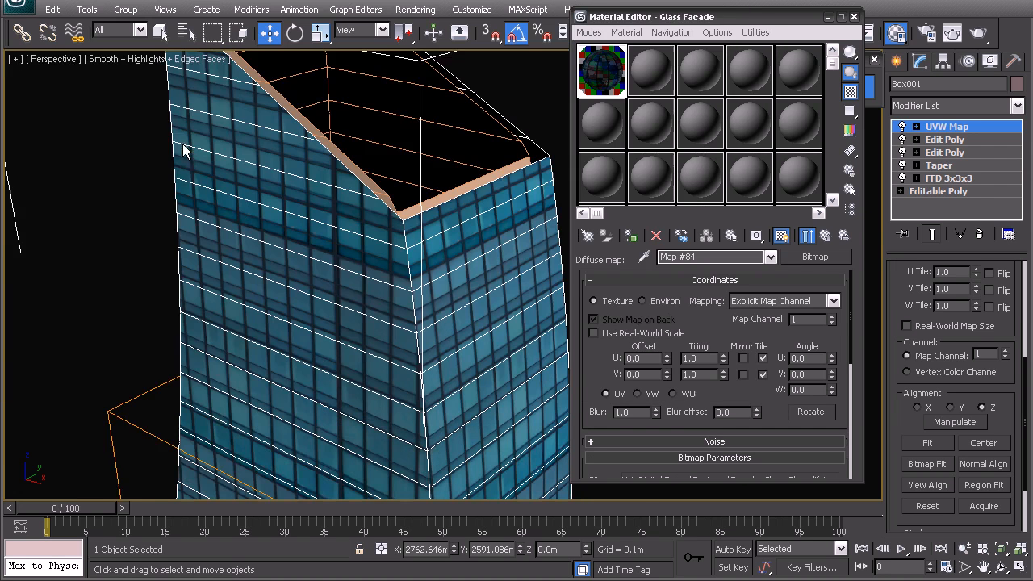
{"action": "scroll", "coordinate": [385, 276], "scroll_direction": "down", "scroll_amount": 5}
Step: Switch to the Front view and enter the UVW Map Gizmo sub-object
{"action": "key", "text": "f"}
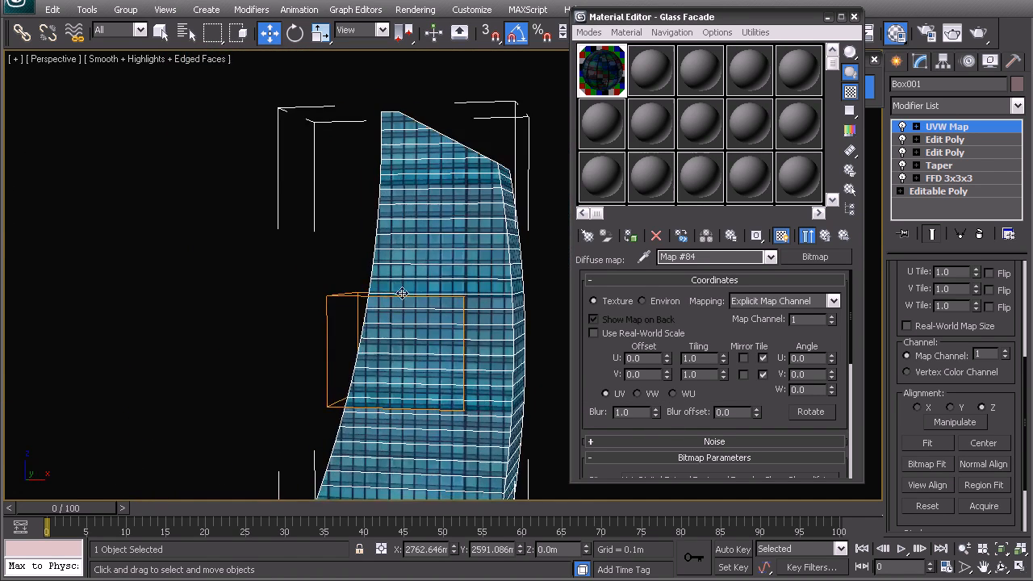
{"action": "middle_click_drag", "start_coordinate": [424, 356], "coordinate": [355, 320]}
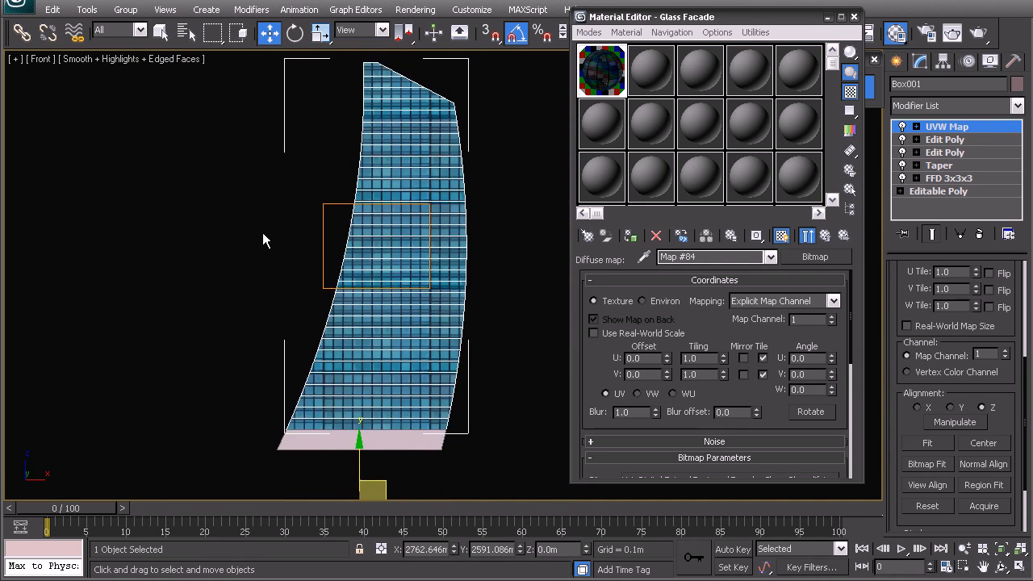
{"action": "scroll", "coordinate": [272, 231], "scroll_direction": "up", "scroll_amount": 6}
{"action": "middle_click_drag", "start_coordinate": [188, 308], "coordinate": [234, 295]}
{"action": "scroll", "coordinate": [242, 294], "scroll_direction": "down", "scroll_amount": 4}
{"action": "right_click", "coordinate": [347, 270]}
{"action": "left_click", "coordinate": [312, 241]}
{"action": "scroll", "coordinate": [325, 254], "scroll_direction": "down", "scroll_amount": 2}
{"action": "scroll", "coordinate": [324, 254], "scroll_direction": "up", "scroll_amount": 8}
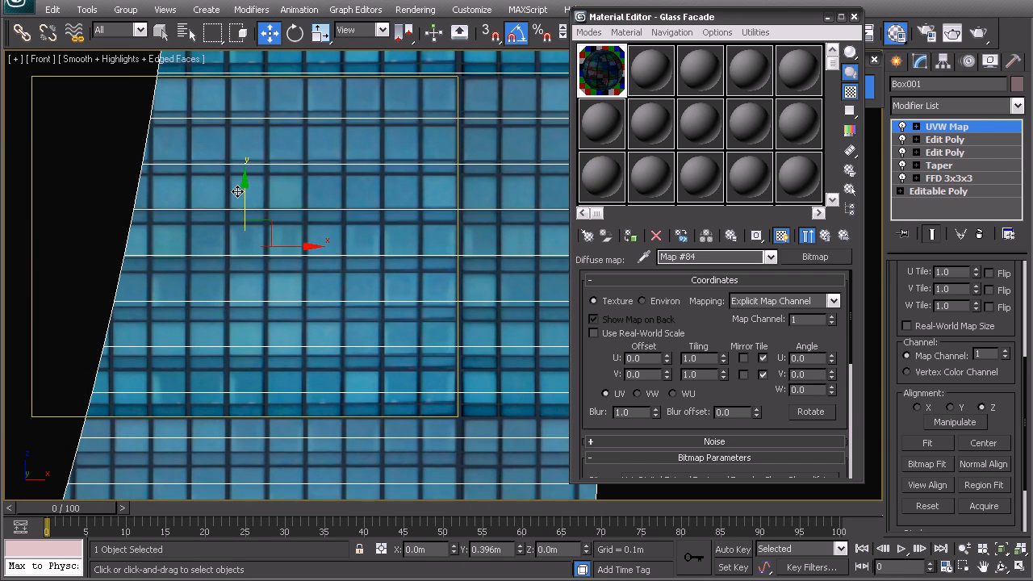
Step: Enlarge the mapping gizmo slightly in offset mode, shift it right, and save the scene
{"action": "key", "text": "r"}
{"action": "middle_click_drag", "start_coordinate": [233, 194], "coordinate": [245, 202]}
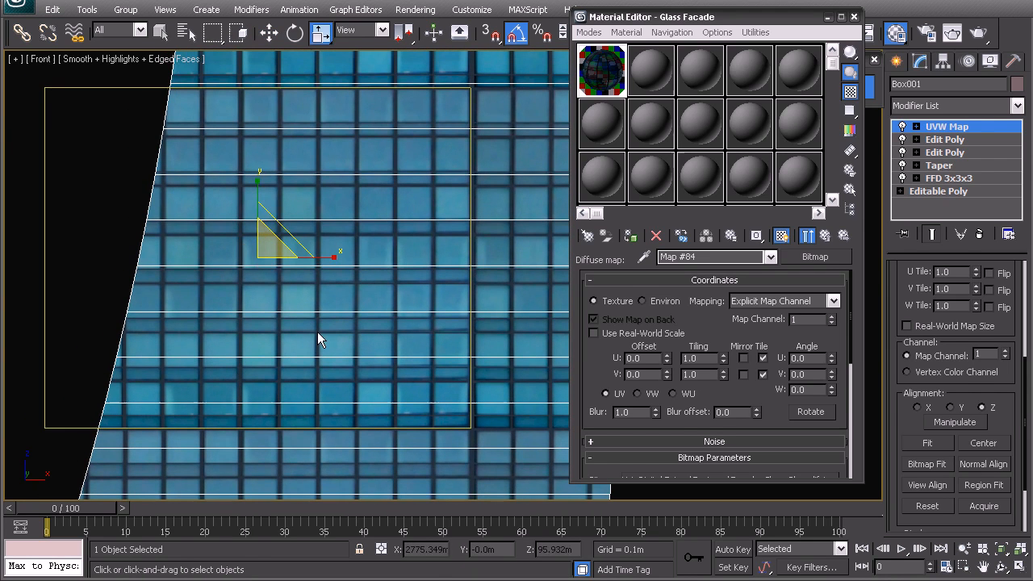
{"action": "left_click", "coordinate": [383, 550]}
{"action": "left_click_drag", "start_coordinate": [455, 551], "coordinate": [453, 557]}
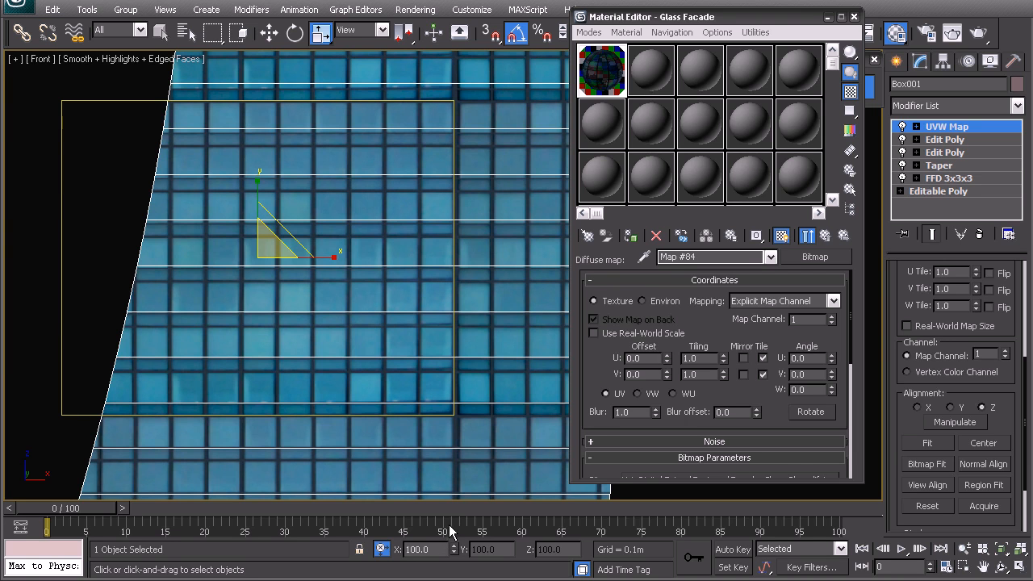
{"action": "middle_click_drag", "start_coordinate": [324, 284], "coordinate": [339, 319]}
{"action": "key", "text": "w"}
{"action": "left_click_drag", "start_coordinate": [300, 270], "coordinate": [334, 283]}
{"action": "key", "text": "r"}
{"action": "middle_click_drag", "start_coordinate": [331, 308], "coordinate": [291, 264]}
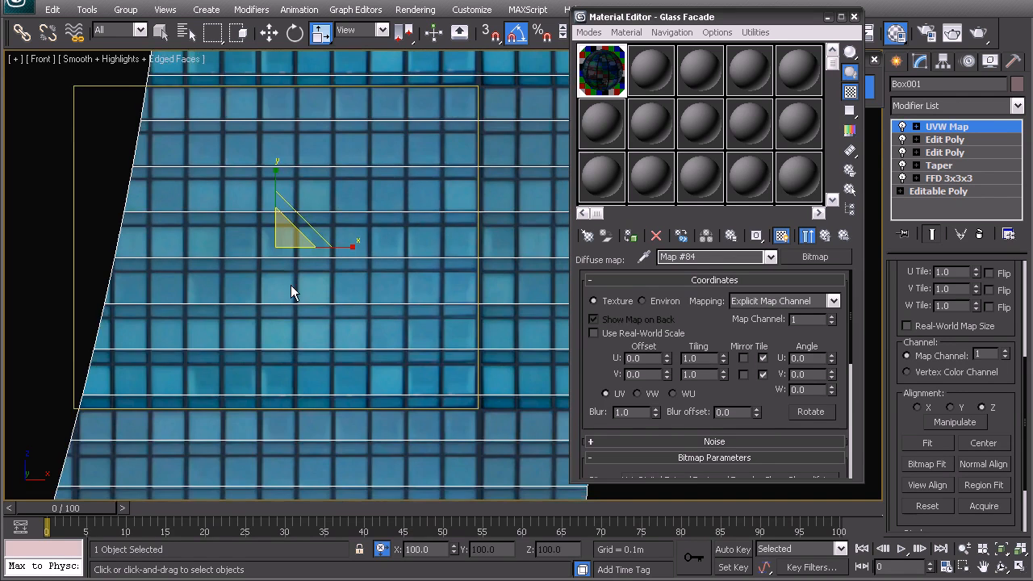
{"action": "scroll", "coordinate": [290, 286], "scroll_direction": "down", "scroll_amount": 2}
{"action": "key", "text": "ctrl+s"}
Step: Reframe the tower in the Front view and set the gizmo to uniform scaling on all axes
{"action": "scroll", "coordinate": [296, 177], "scroll_direction": "down", "scroll_amount": 1}
{"action": "middle_click_drag", "start_coordinate": [330, 495], "coordinate": [337, 349]}
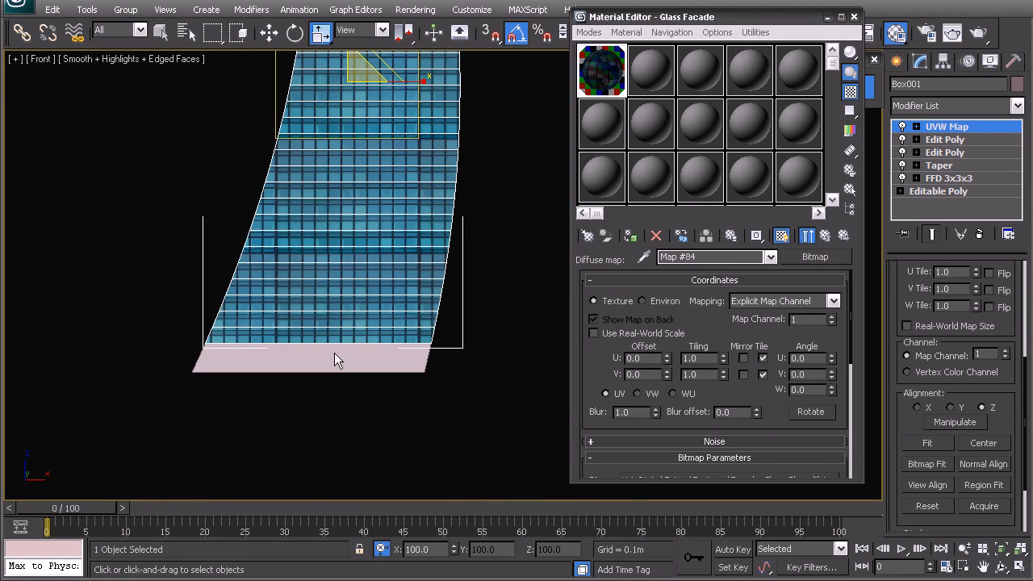
{"action": "middle_click_drag", "start_coordinate": [245, 337], "coordinate": [324, 436]}
{"action": "middle_click_drag", "start_coordinate": [358, 225], "coordinate": [348, 301]}
{"action": "key", "text": "w"}
{"action": "key", "text": "r"}
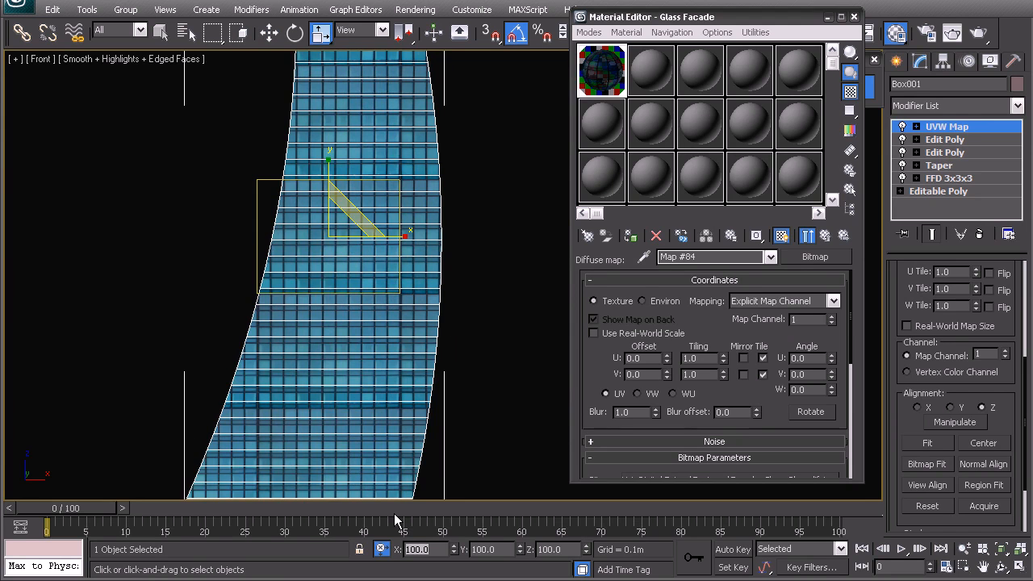
{"action": "middle_click_drag", "start_coordinate": [267, 380], "coordinate": [291, 381]}
{"action": "left_click", "coordinate": [358, 218]}
{"action": "middle_click_drag", "start_coordinate": [336, 329], "coordinate": [340, 247]}
{"action": "key", "text": "w"}
{"action": "scroll", "coordinate": [331, 250], "scroll_direction": "down", "scroll_amount": 2}
{"action": "middle_click_drag", "start_coordinate": [363, 382], "coordinate": [351, 446]}
{"action": "scroll", "coordinate": [330, 323], "scroll_direction": "up", "scroll_amount": 2}
{"action": "middle_click_drag", "start_coordinate": [348, 365], "coordinate": [321, 336]}
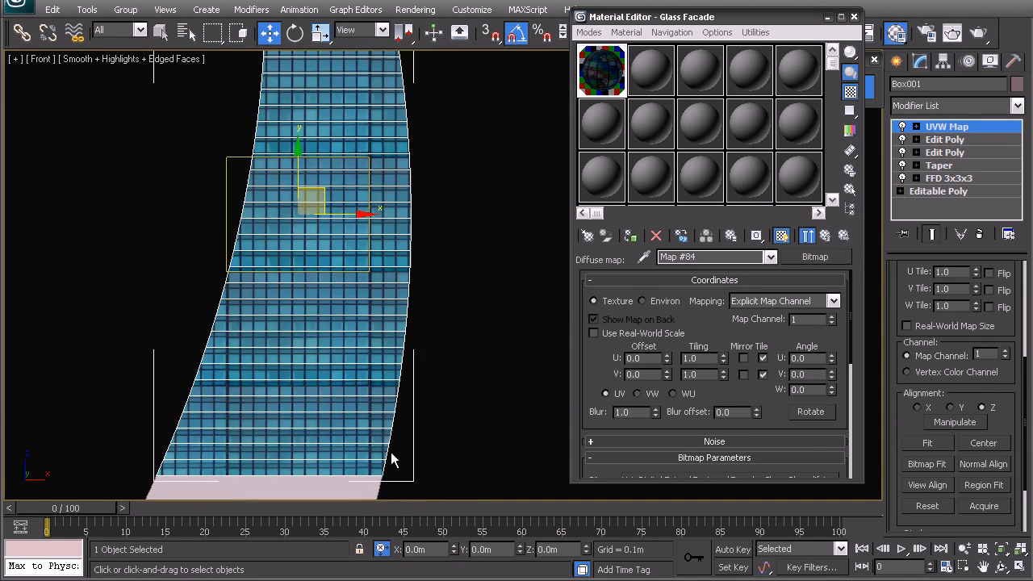
Step: Try Y and Z offset nudges, reset both to zero, and raise the gizmo slightly
{"action": "left_click", "coordinate": [518, 545]}
{"action": "right_click", "coordinate": [519, 546]}
{"action": "left_click", "coordinate": [587, 547]}
{"action": "right_click", "coordinate": [587, 547]}
{"action": "middle_click_drag", "start_coordinate": [405, 306], "coordinate": [407, 332]}
{"action": "scroll", "coordinate": [305, 273], "scroll_direction": "up", "scroll_amount": 3}
{"action": "scroll", "coordinate": [275, 260], "scroll_direction": "down", "scroll_amount": 6}
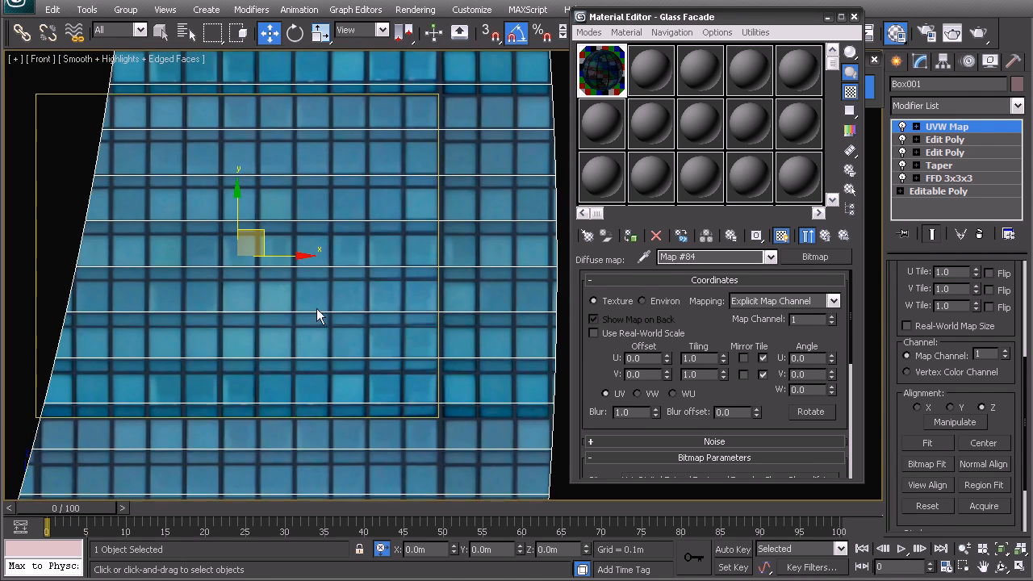
{"action": "middle_click_drag", "start_coordinate": [284, 283], "coordinate": [306, 272]}
{"action": "scroll", "coordinate": [327, 283], "scroll_direction": "up", "scroll_amount": 3}
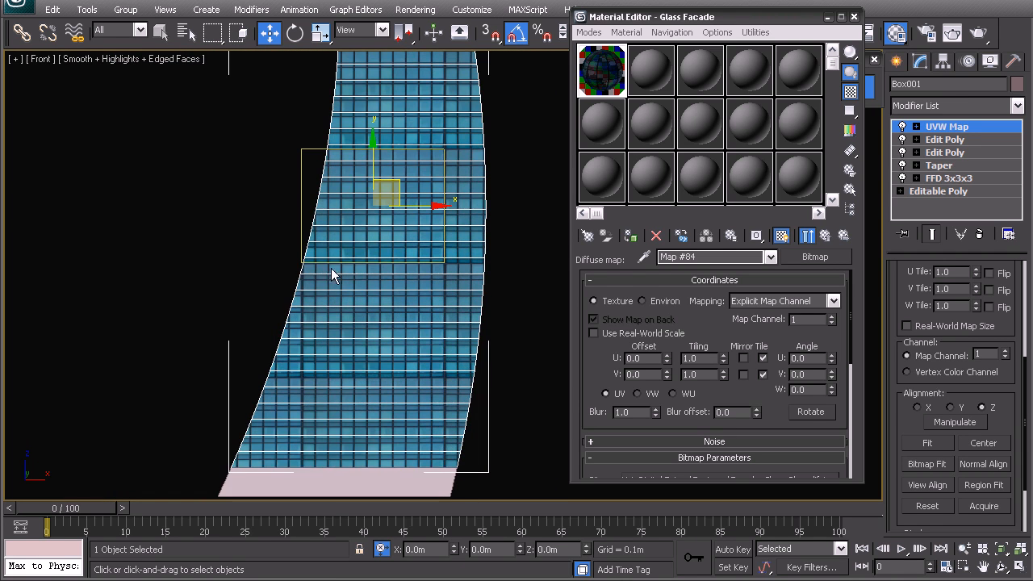
{"action": "left_click_drag", "start_coordinate": [373, 156], "coordinate": [372, 155]}
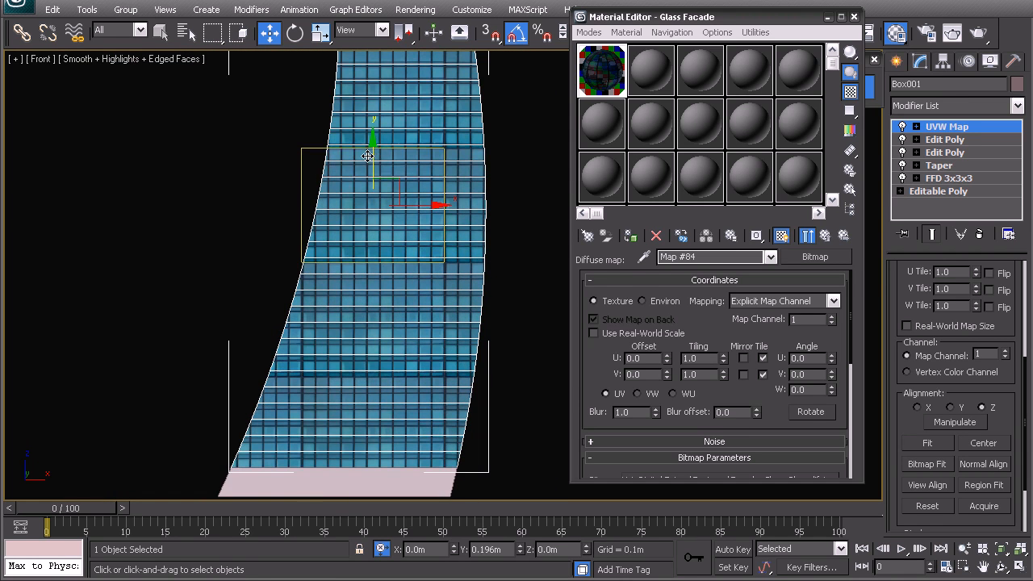
{"action": "middle_click_drag", "start_coordinate": [368, 156], "coordinate": [344, 301]}
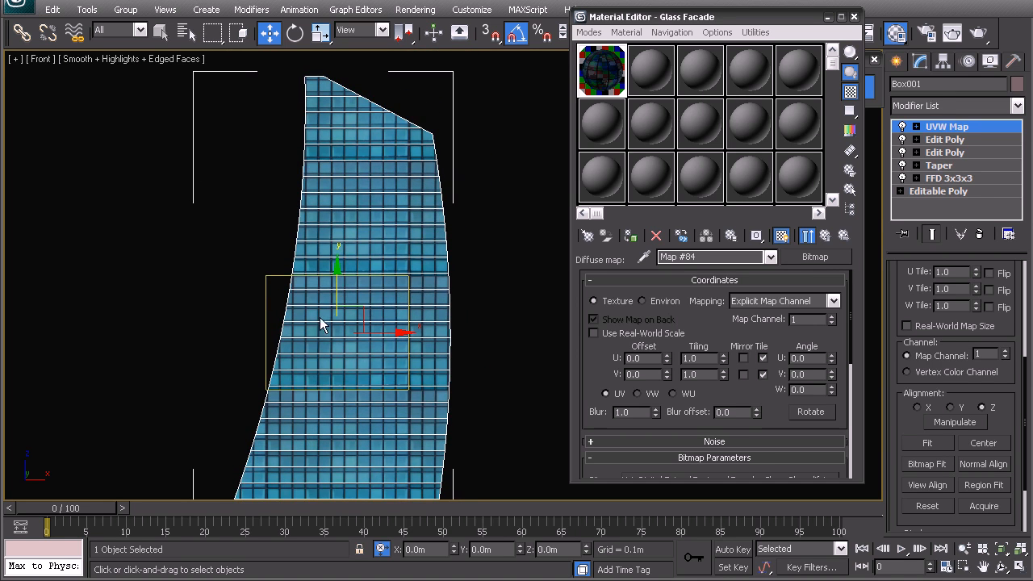
{"action": "scroll", "coordinate": [310, 292], "scroll_direction": "up", "scroll_amount": 2}
Step: Shrink the mapping gizmo to 98 percent and inspect the facade from base to top
{"action": "key", "text": "r"}
{"action": "middle_click_drag", "start_coordinate": [319, 364], "coordinate": [353, 293]}
{"action": "left_click_drag", "start_coordinate": [352, 271], "coordinate": [359, 269]}
{"action": "mouse_move", "coordinate": [337, 349]}
{"action": "middle_mouse_down"}
{"action": "mouse_move", "coordinate": [350, 165]}
{"action": "mouse_move", "coordinate": [356, 462]}
{"action": "middle_mouse_up"}
{"action": "key", "text": "w"}
{"action": "mouse_move", "coordinate": [333, 234]}
{"action": "middle_mouse_down"}
{"action": "mouse_move", "coordinate": [314, 328]}
{"action": "mouse_move", "coordinate": [326, 338]}
{"action": "middle_mouse_up"}
{"action": "scroll", "coordinate": [326, 338], "scroll_direction": "up", "scroll_amount": 12}
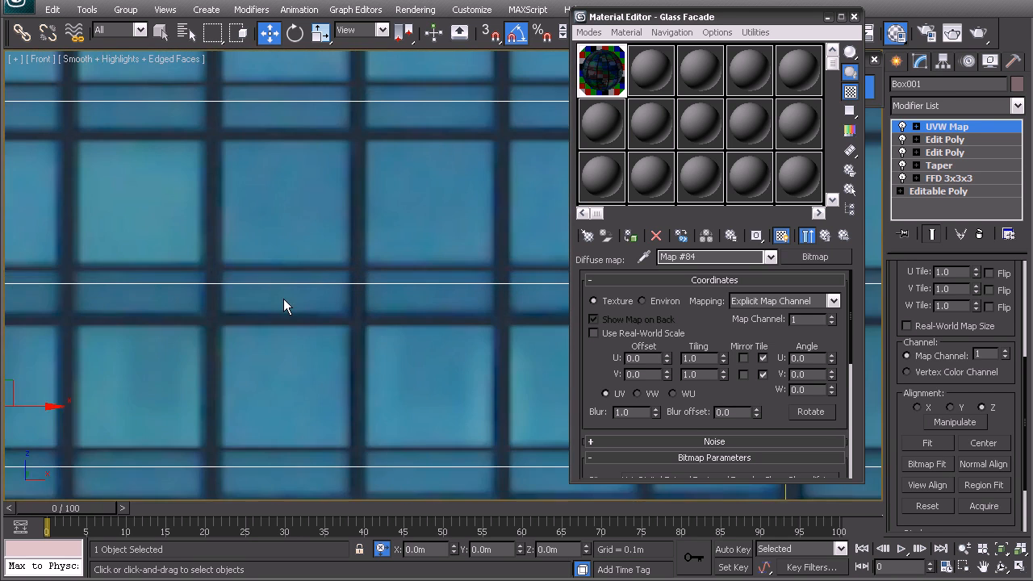
{"action": "middle_click_drag", "start_coordinate": [283, 300], "coordinate": [351, 297]}
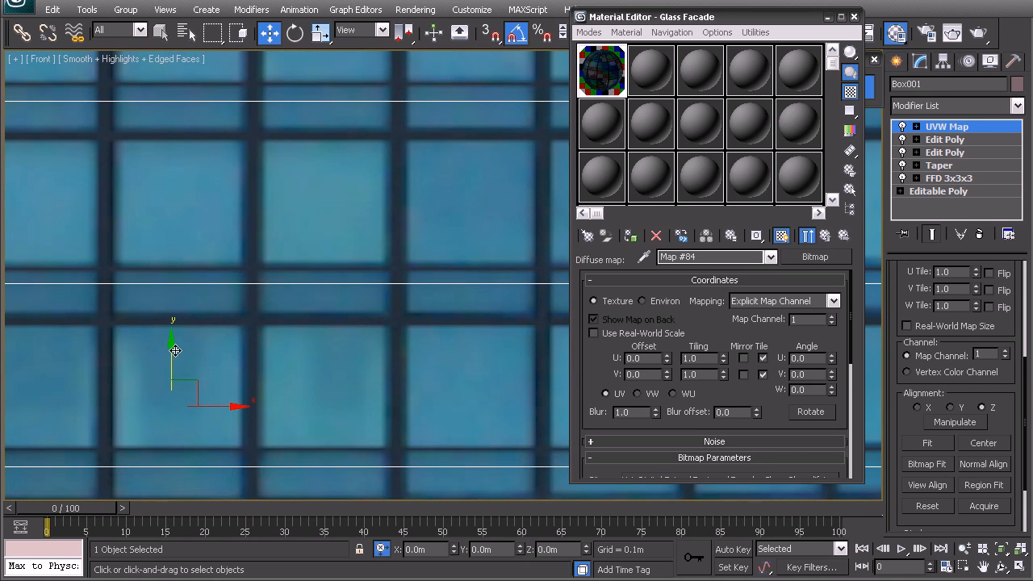
{"action": "scroll", "coordinate": [225, 347], "scroll_direction": "down", "scroll_amount": 10}
{"action": "scroll", "coordinate": [379, 369], "scroll_direction": "up", "scroll_amount": 5}
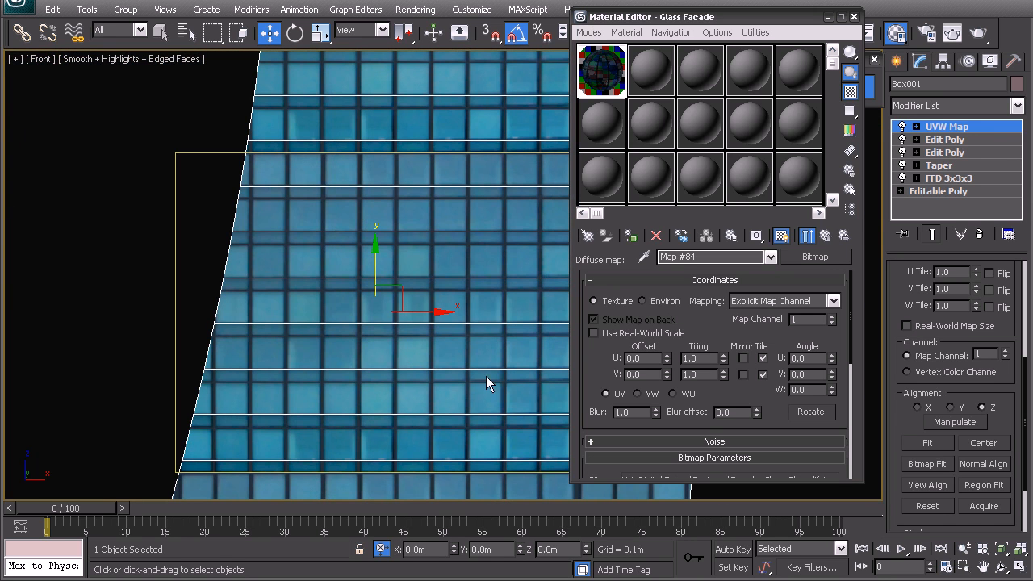
{"action": "middle_click_drag", "start_coordinate": [386, 373], "coordinate": [130, 373]}
{"action": "middle_click_drag", "start_coordinate": [343, 307], "coordinate": [507, 307]}
{"action": "right_click", "coordinate": [416, 278]}
{"action": "scroll", "coordinate": [375, 338], "scroll_direction": "down", "scroll_amount": 4}
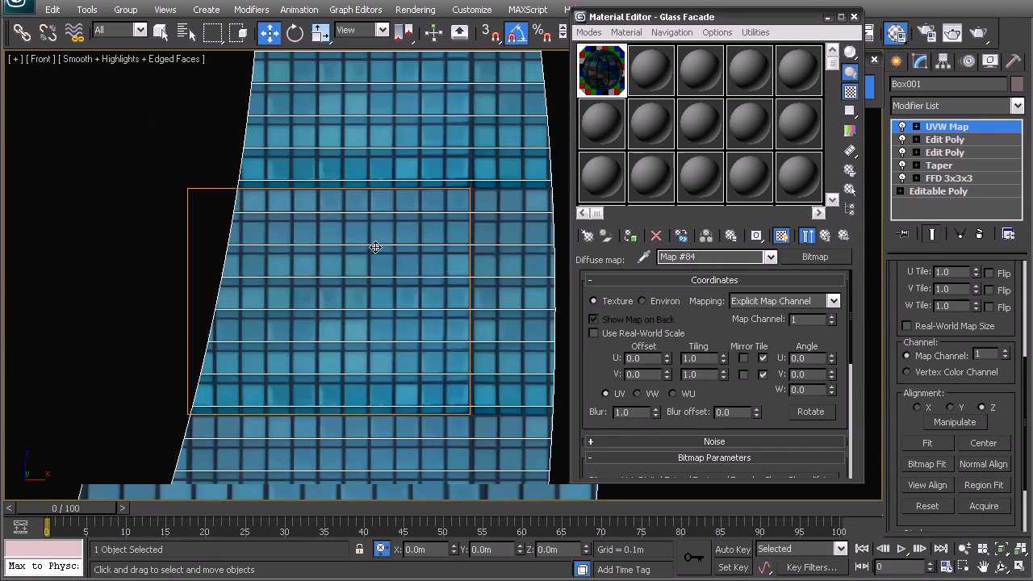
{"action": "middle_click_drag", "start_coordinate": [425, 320], "coordinate": [395, 251]}
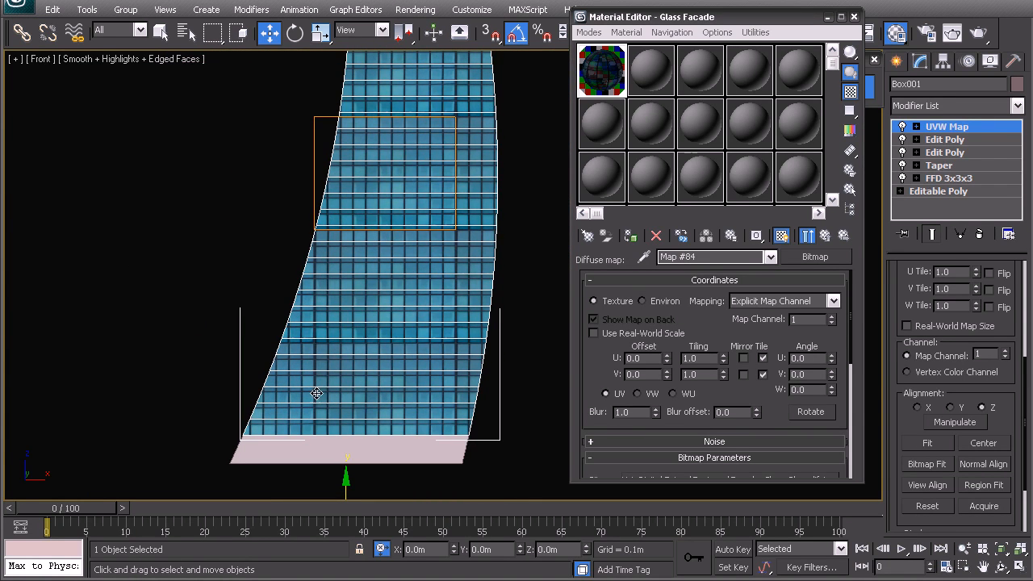
{"action": "scroll", "coordinate": [348, 378], "scroll_direction": "up", "scroll_amount": 4}
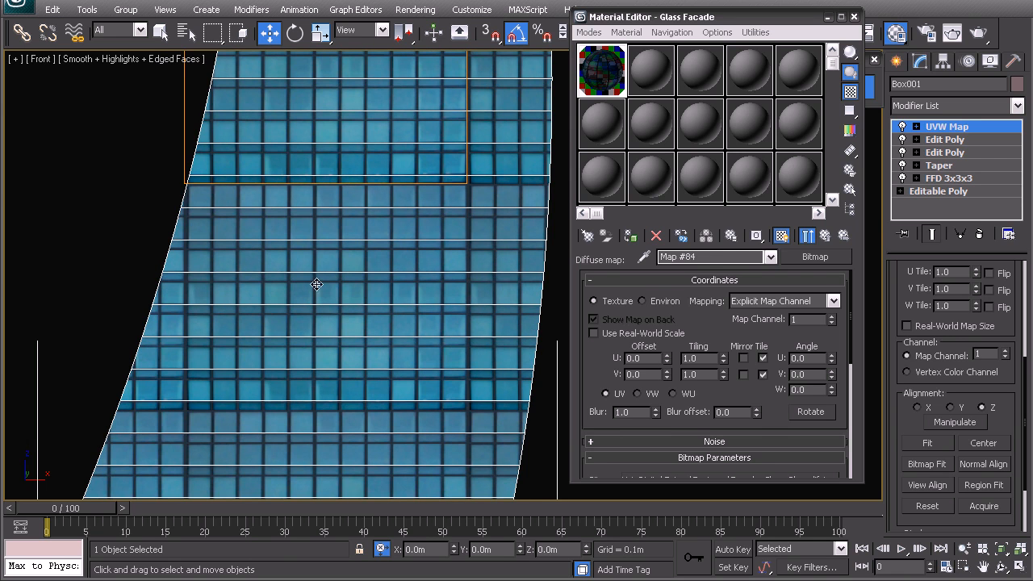
{"action": "middle_click_drag", "start_coordinate": [235, 214], "coordinate": [241, 369]}
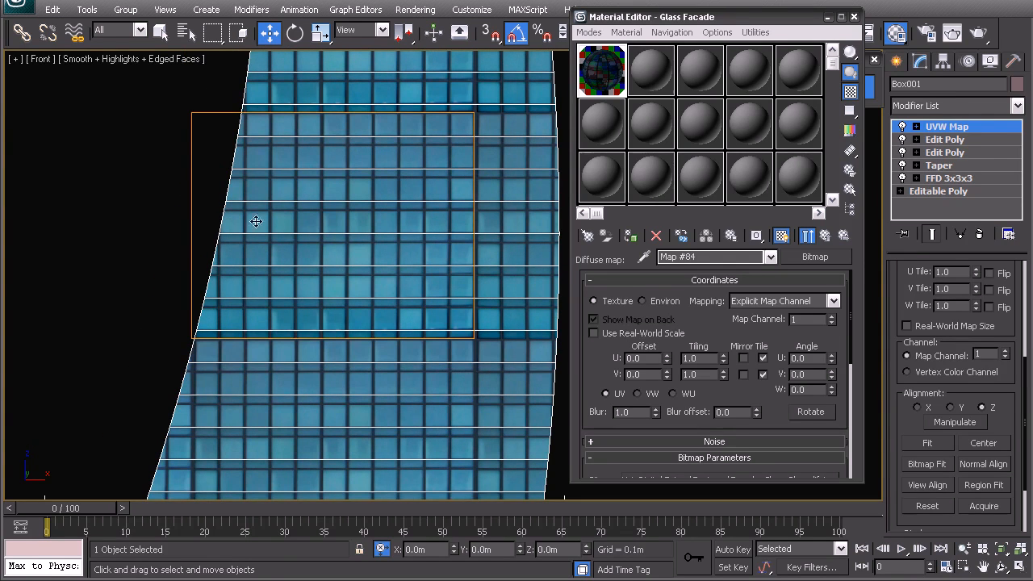
Step: Select horizontal floor edges in the upper Edit Poly, try Connect, then undo it
{"action": "left_click", "coordinate": [910, 140]}
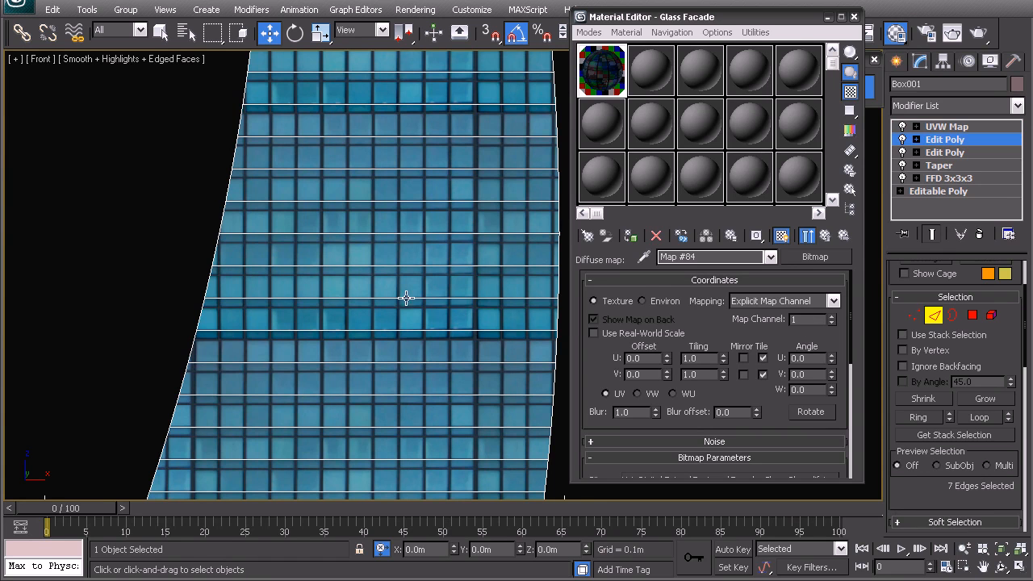
{"action": "left_click", "coordinate": [330, 300]}
{"action": "left_click_drag", "start_coordinate": [331, 445], "coordinate": [293, 257]}
{"action": "right_click", "coordinate": [377, 311]}
{"action": "left_click", "coordinate": [325, 370]}
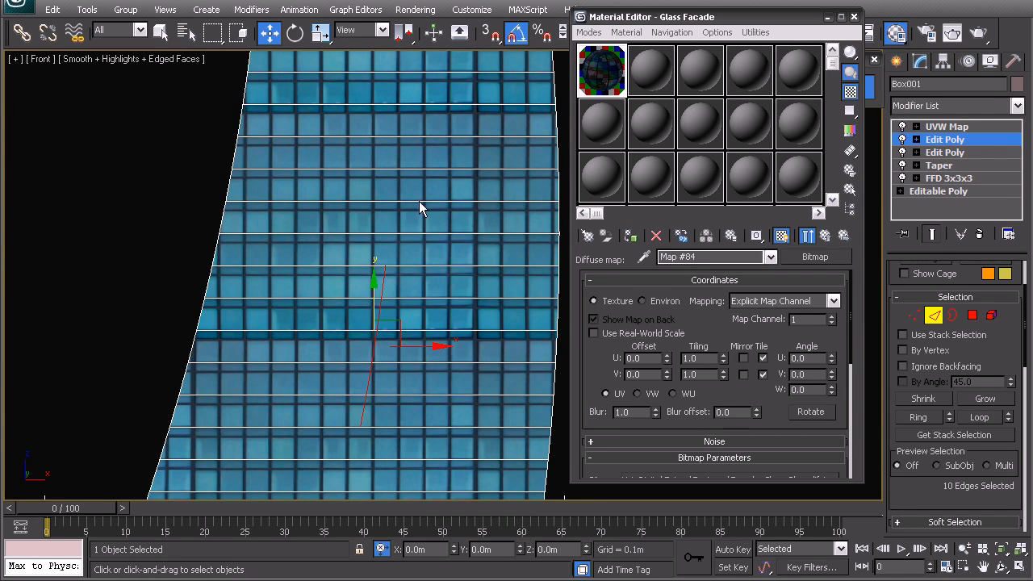
{"action": "key", "text": "ctrl+z"}
Step: Return to Top-level, deselect the tower, and reframe the Front view
{"action": "right_click", "coordinate": [373, 325]}
{"action": "left_click", "coordinate": [354, 309]}
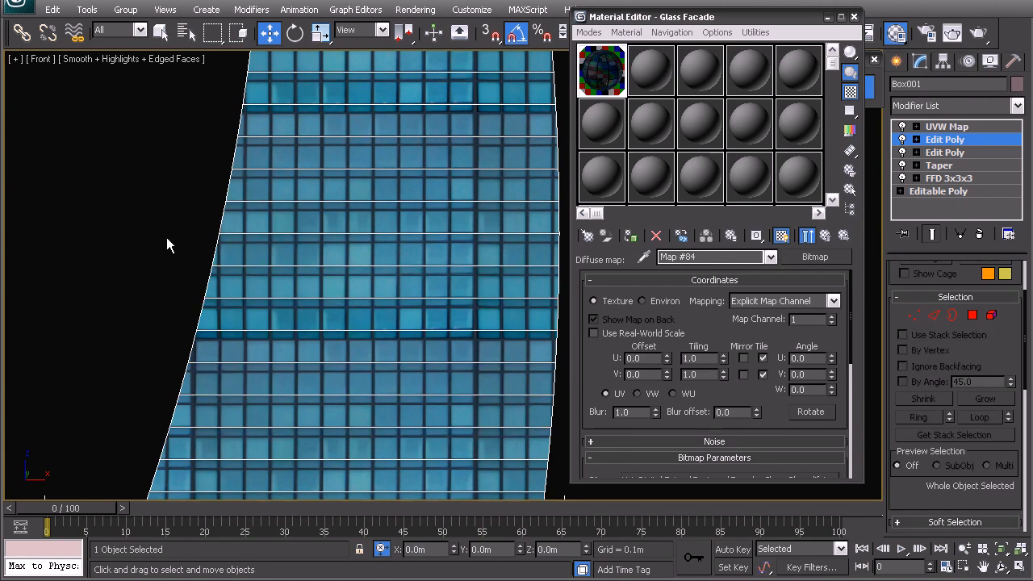
{"action": "left_click", "coordinate": [175, 254]}
{"action": "middle_click_drag", "start_coordinate": [357, 235], "coordinate": [295, 235]}
{"action": "scroll", "coordinate": [348, 247], "scroll_direction": "down", "scroll_amount": 5}
{"action": "scroll", "coordinate": [373, 261], "scroll_direction": "up", "scroll_amount": 3}
{"action": "scroll", "coordinate": [372, 261], "scroll_direction": "up", "scroll_amount": 2}
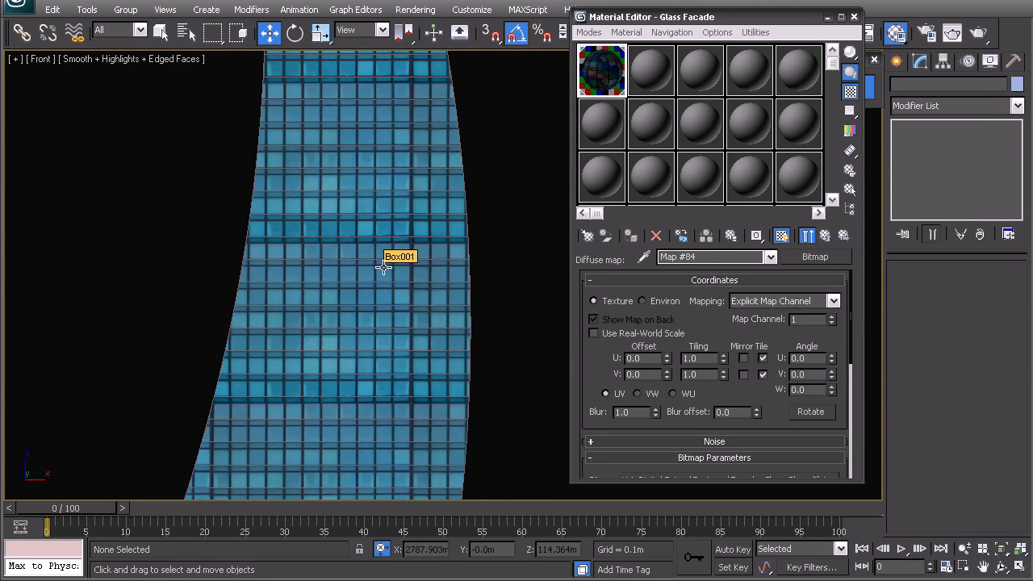
{"action": "middle_click_drag", "start_coordinate": [398, 331], "coordinate": [397, 286]}
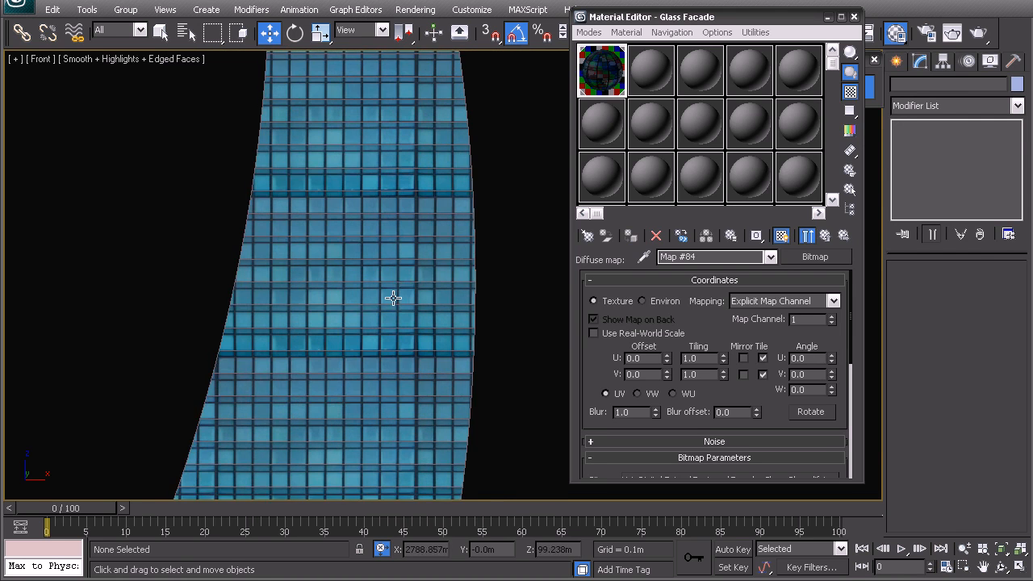
{"action": "key", "text": "p"}
{"action": "middle_click_drag", "start_coordinate": [374, 368], "coordinate": [374, 287], "text": "alt"}
{"action": "scroll", "coordinate": [397, 110], "scroll_direction": "up", "scroll_amount": 3}
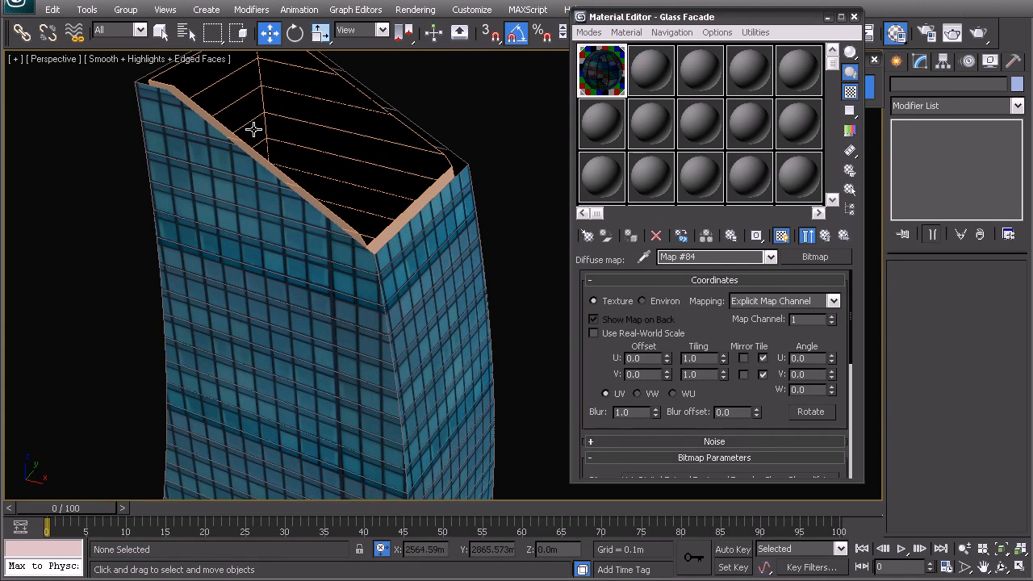
{"action": "middle_click_drag", "start_coordinate": [289, 327], "coordinate": [415, 282]}
{"action": "scroll", "coordinate": [348, 288], "scroll_direction": "down", "scroll_amount": 4}
{"action": "middle_click_drag", "start_coordinate": [387, 364], "coordinate": [367, 282]}
{"action": "scroll", "coordinate": [372, 264], "scroll_direction": "down", "scroll_amount": 3}
{"action": "scroll", "coordinate": [343, 292], "scroll_direction": "up", "scroll_amount": 4}
{"action": "middle_click_drag", "start_coordinate": [294, 321], "coordinate": [325, 288]}
{"action": "middle_click_drag", "start_coordinate": [380, 338], "coordinate": [375, 338], "text": "alt"}
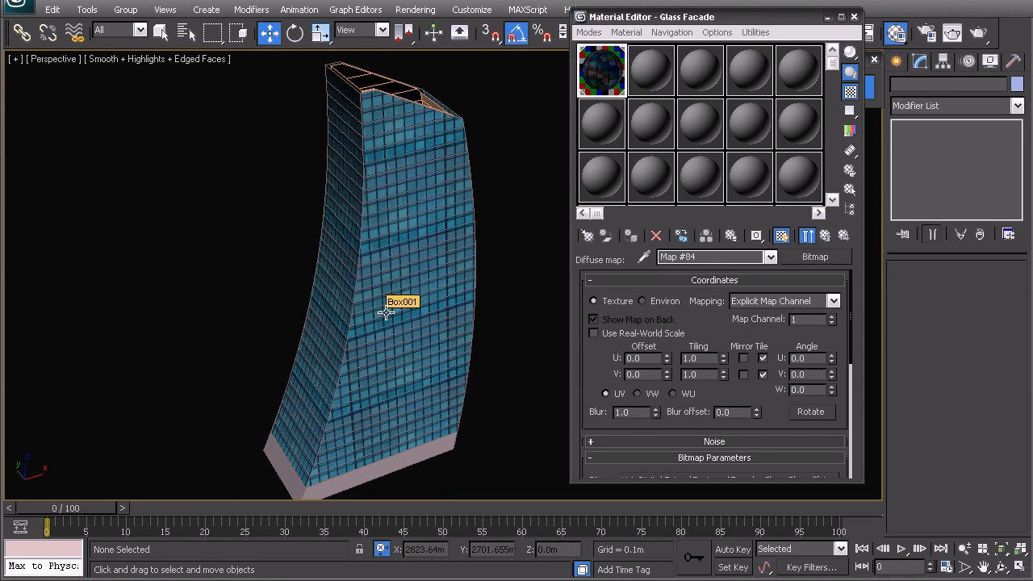
{"action": "middle_click_drag", "start_coordinate": [440, 277], "coordinate": [339, 272]}
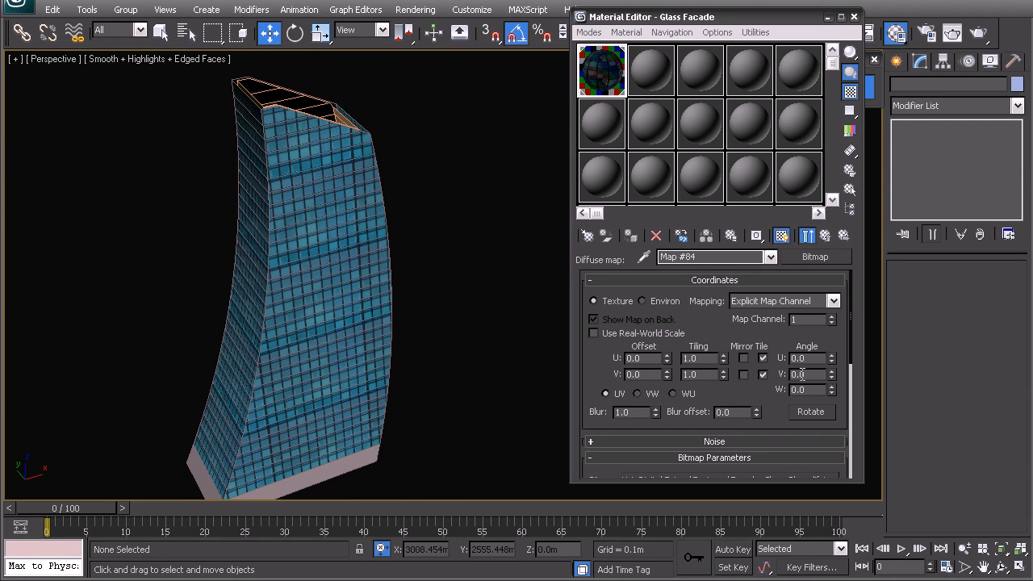